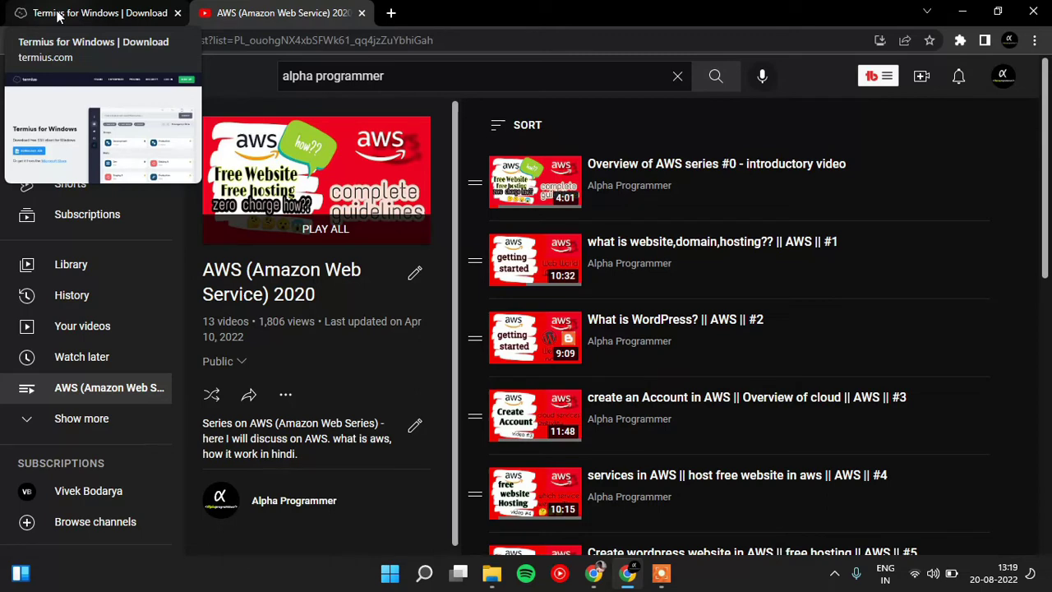
Go back to the Termius home page and open the download page for its Windows version
{"action": "left_click", "coordinate": [57, 15]}
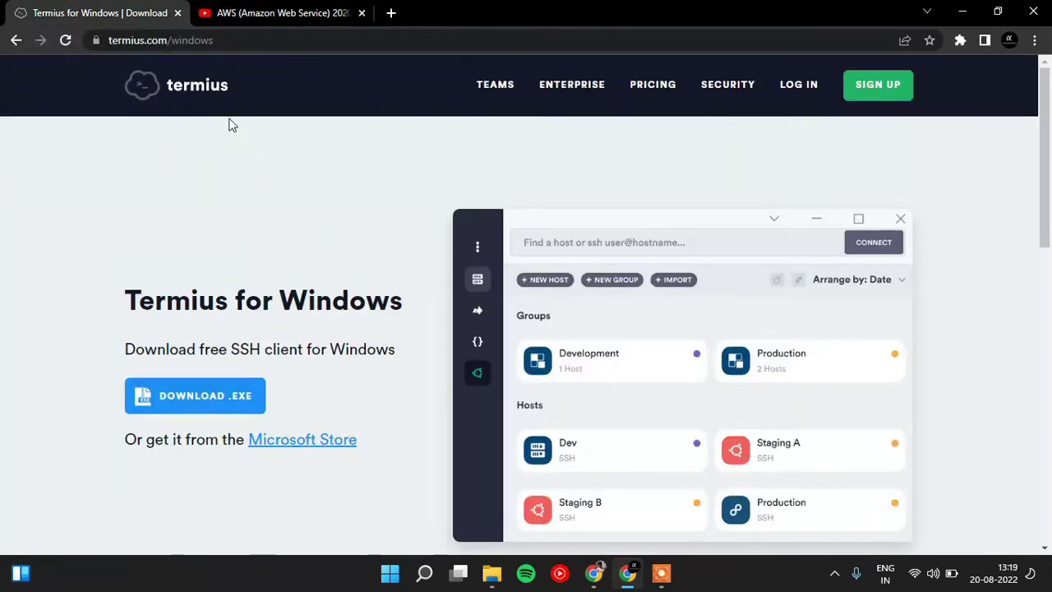
{"action": "left_click", "coordinate": [16, 39]}
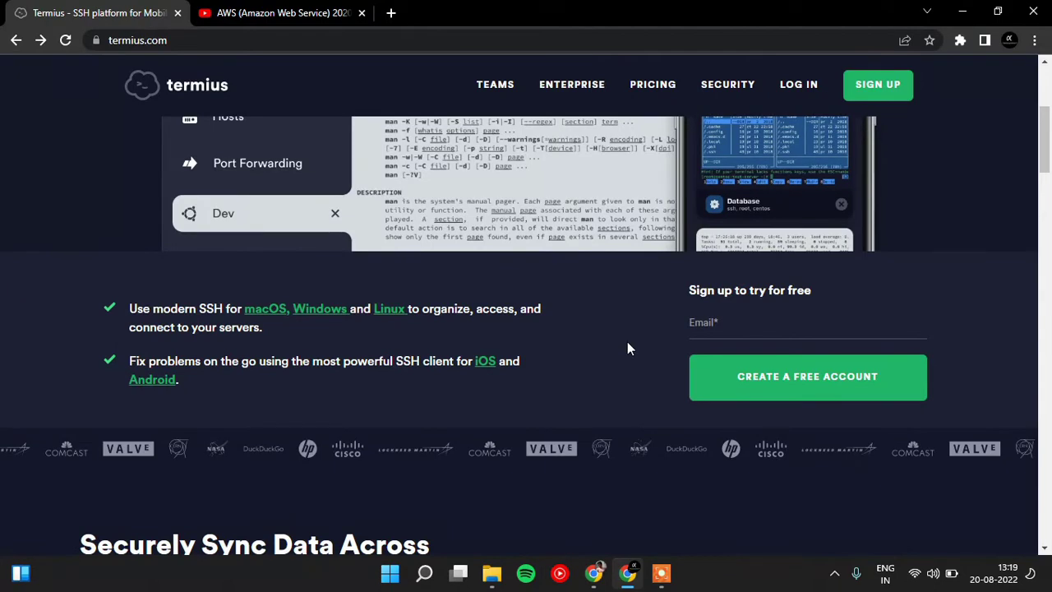
{"action": "scroll", "coordinate": [627, 344], "scroll_direction": "up", "scroll_amount": 4}
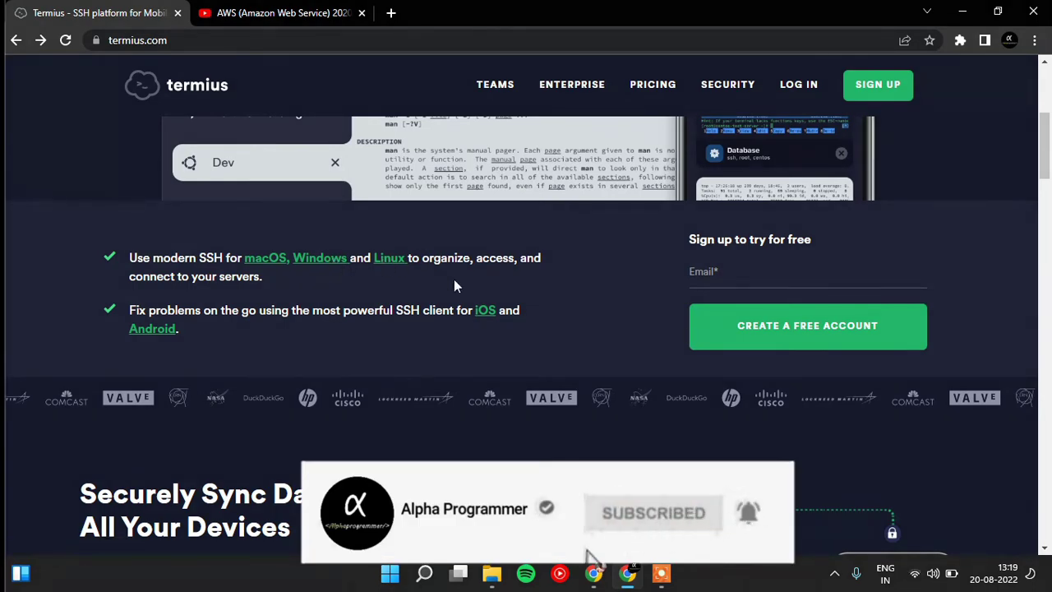
{"action": "left_click", "coordinate": [327, 261]}
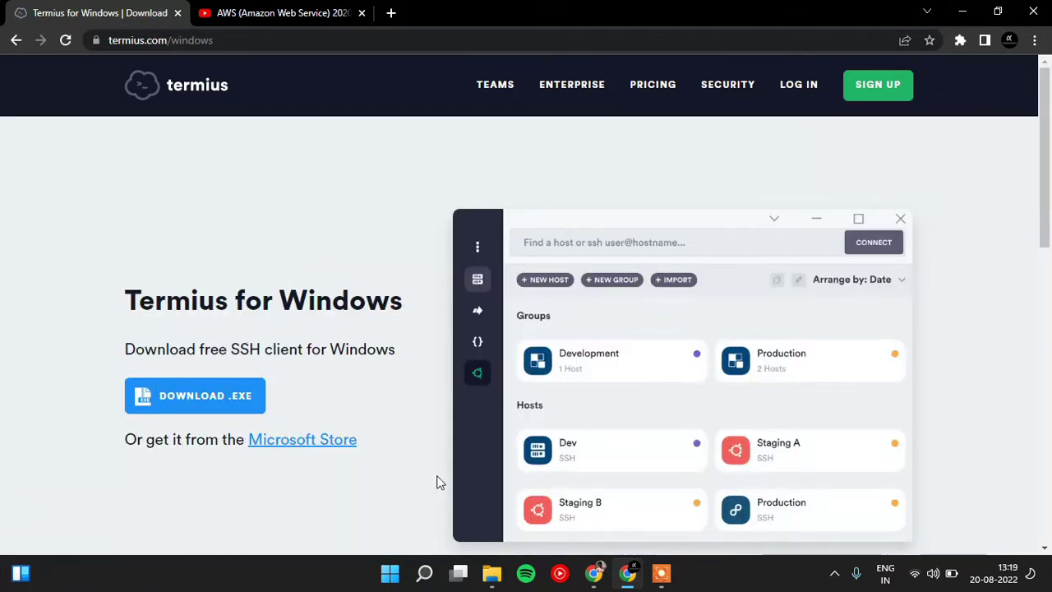
Find the installed Termius app with the system search and launch it
{"action": "left_click", "coordinate": [491, 573]}
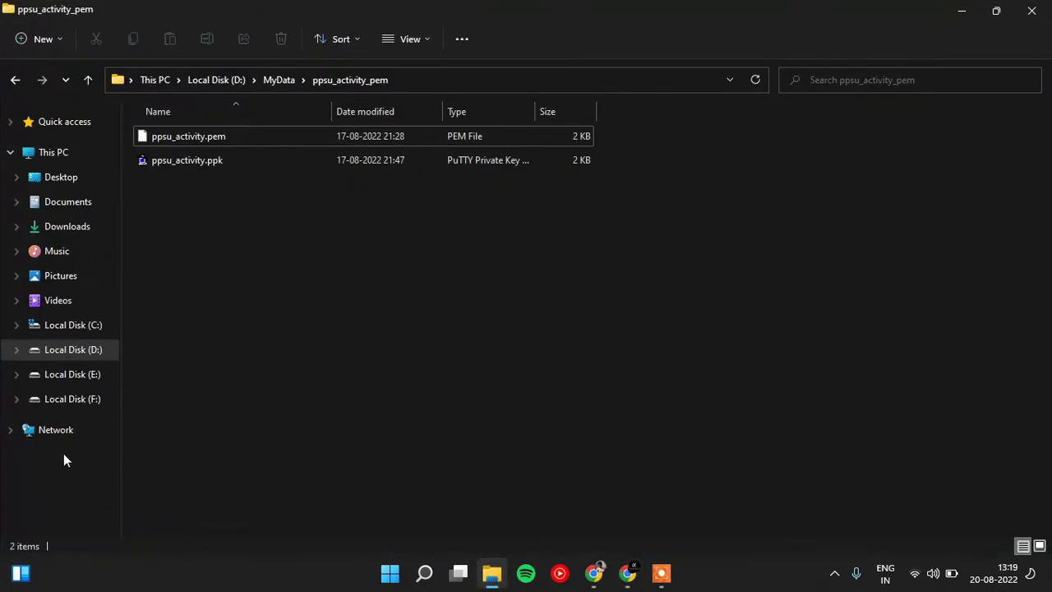
{"action": "left_click", "coordinate": [492, 573]}
{"action": "left_click", "coordinate": [425, 573]}
{"action": "type", "text": "term"}
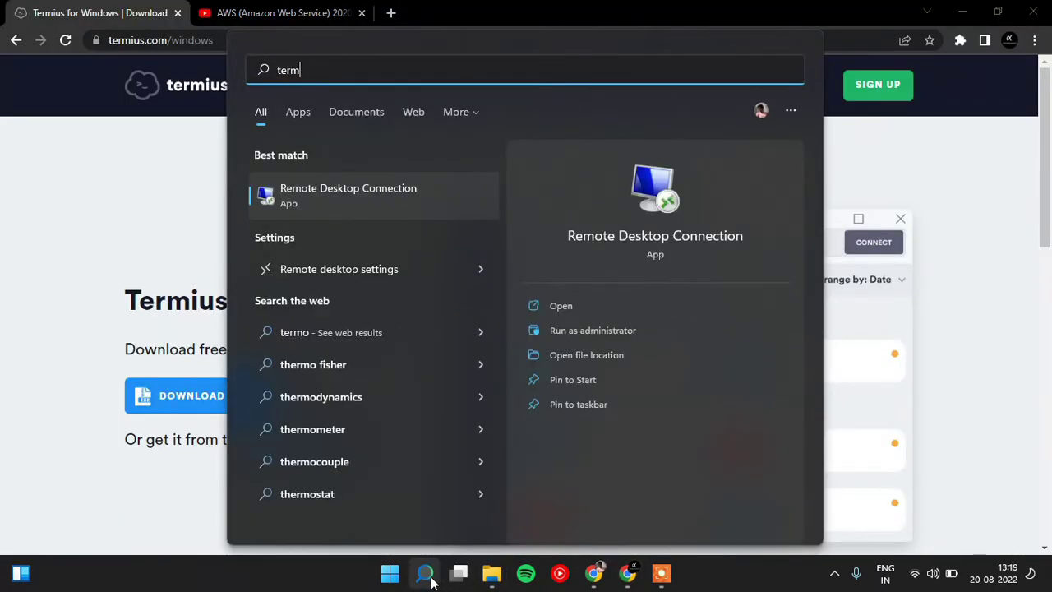
{"action": "type", "text": "iy"}
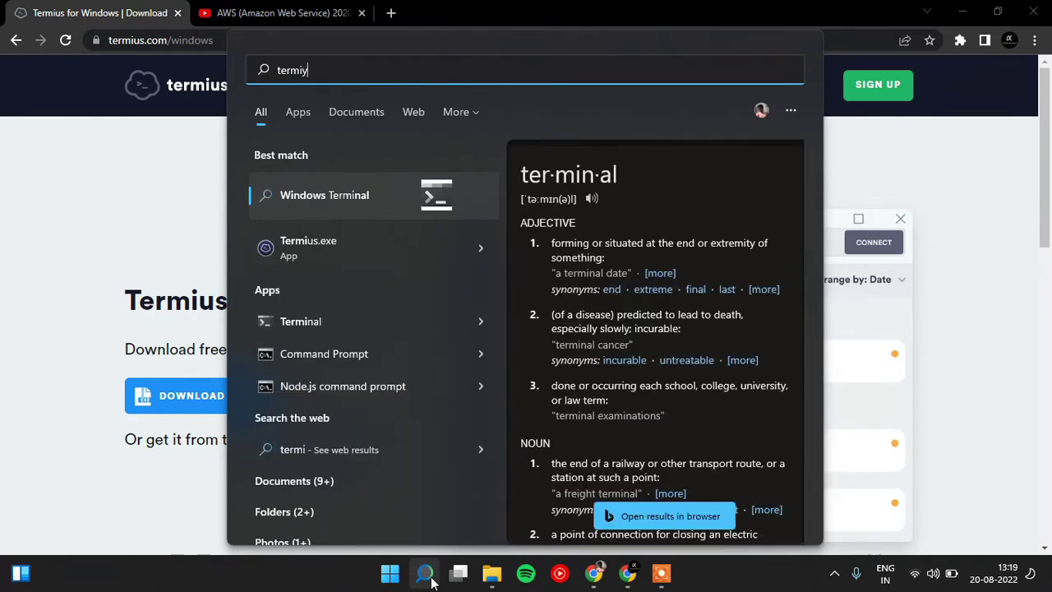
{"action": "key", "text": "BackSpace"}
{"action": "type", "text": "nal"}
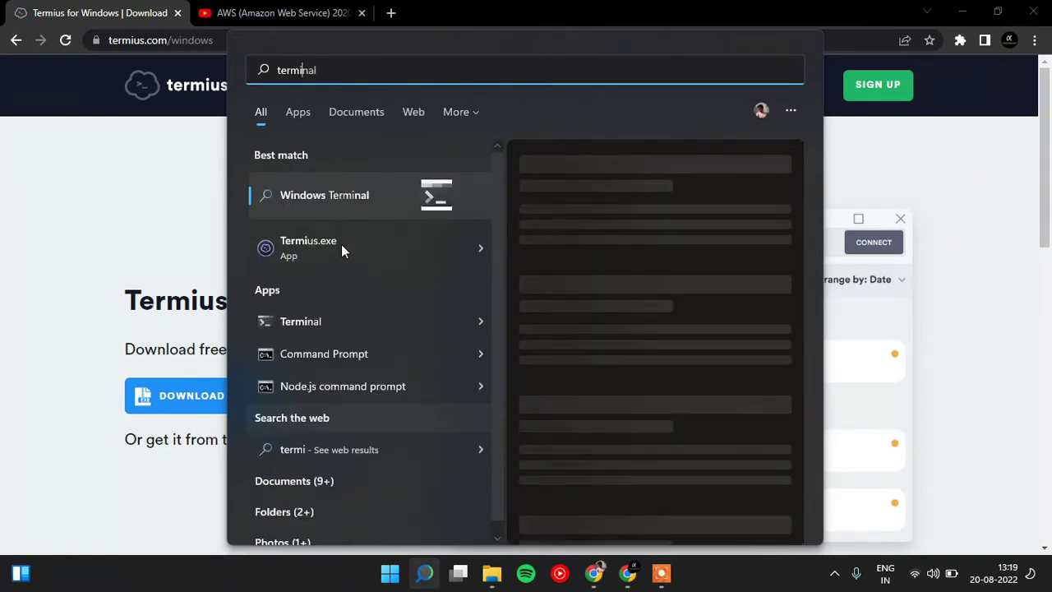
{"action": "left_click", "coordinate": [329, 244]}
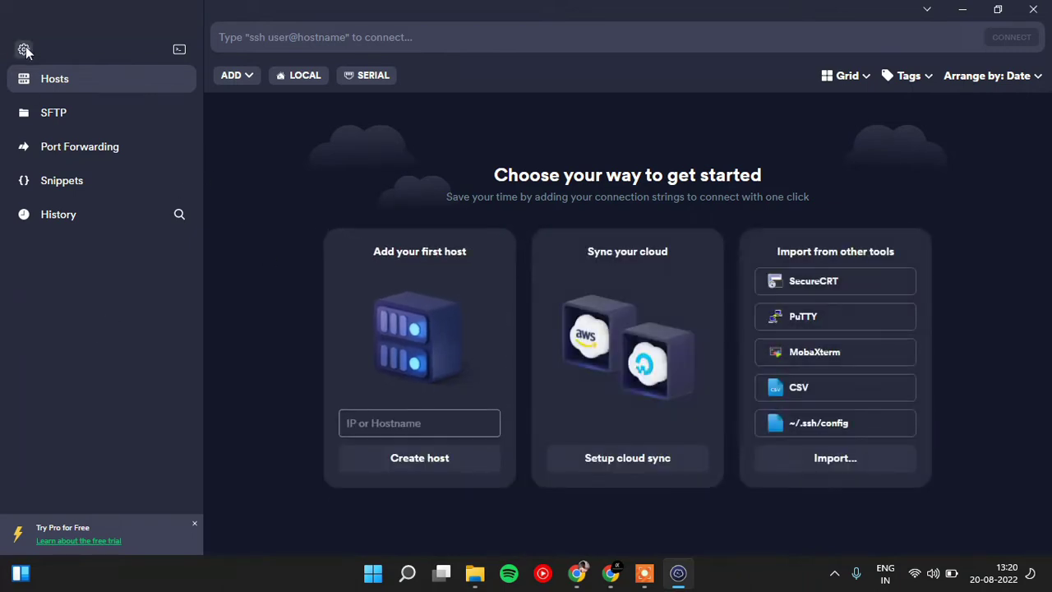
Look at the account sign-up options in the preferences and at the SFTP view, and return to the hosts
{"action": "left_click", "coordinate": [23, 49]}
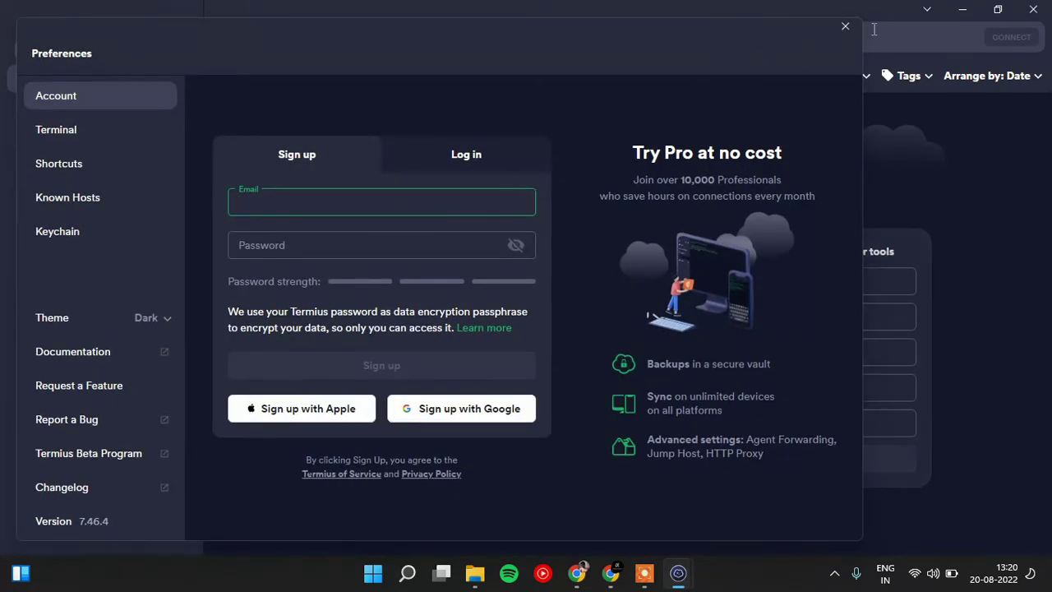
{"action": "left_click", "coordinate": [845, 26]}
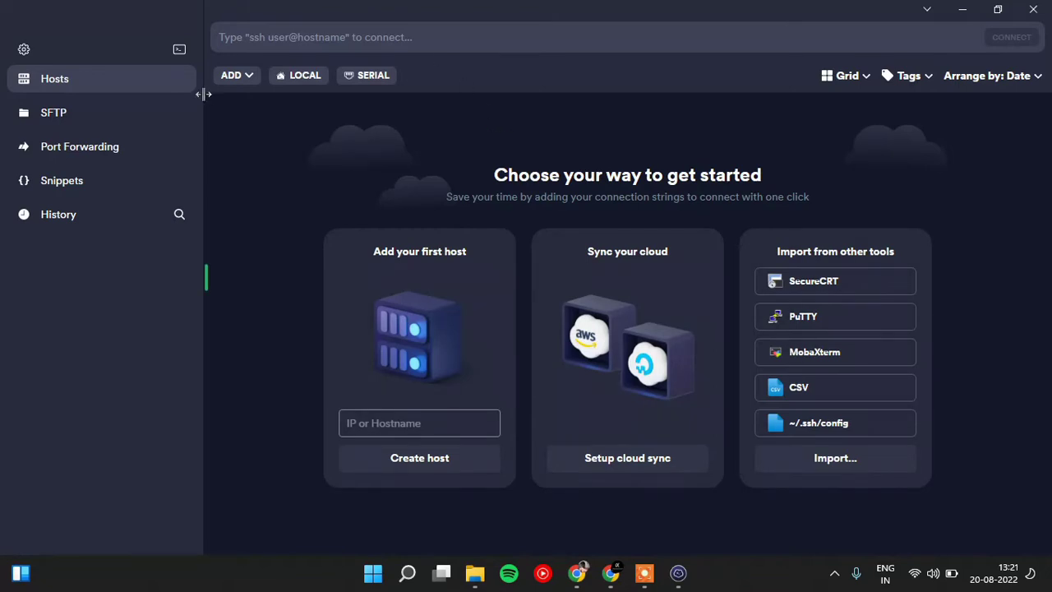
{"action": "left_click", "coordinate": [109, 113]}
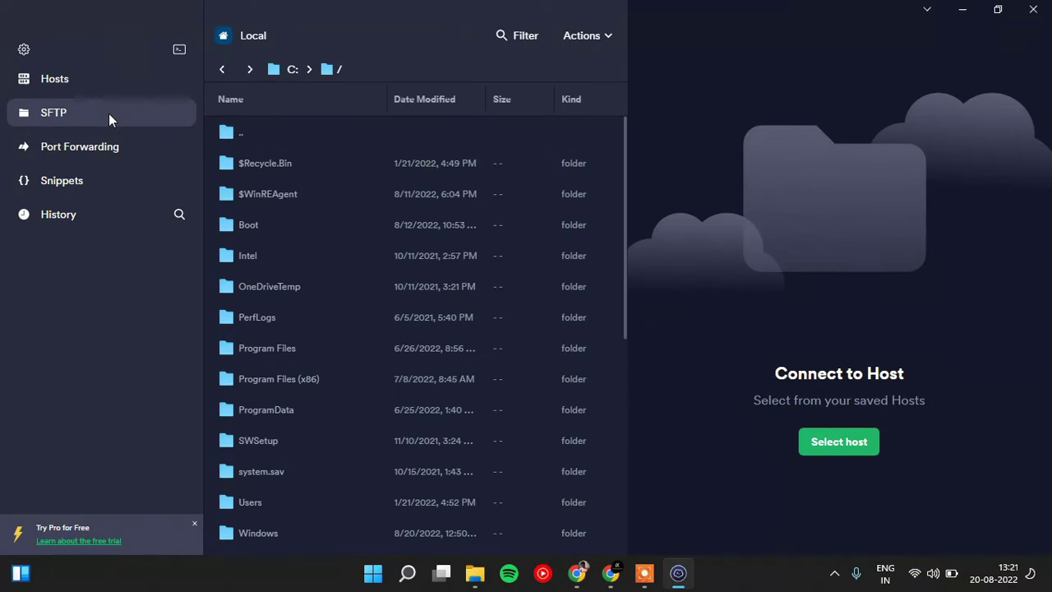
{"action": "left_click", "coordinate": [63, 84]}
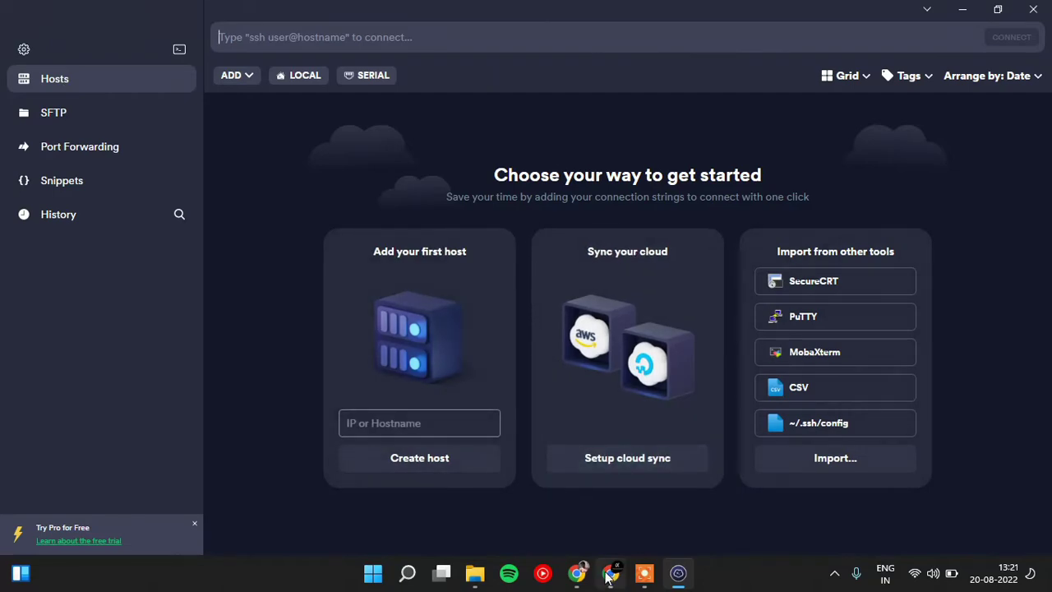
Check the running EC2 instance in the AWS console and the key files in the ppsu_activity_pem folder
{"action": "left_click", "coordinate": [577, 573]}
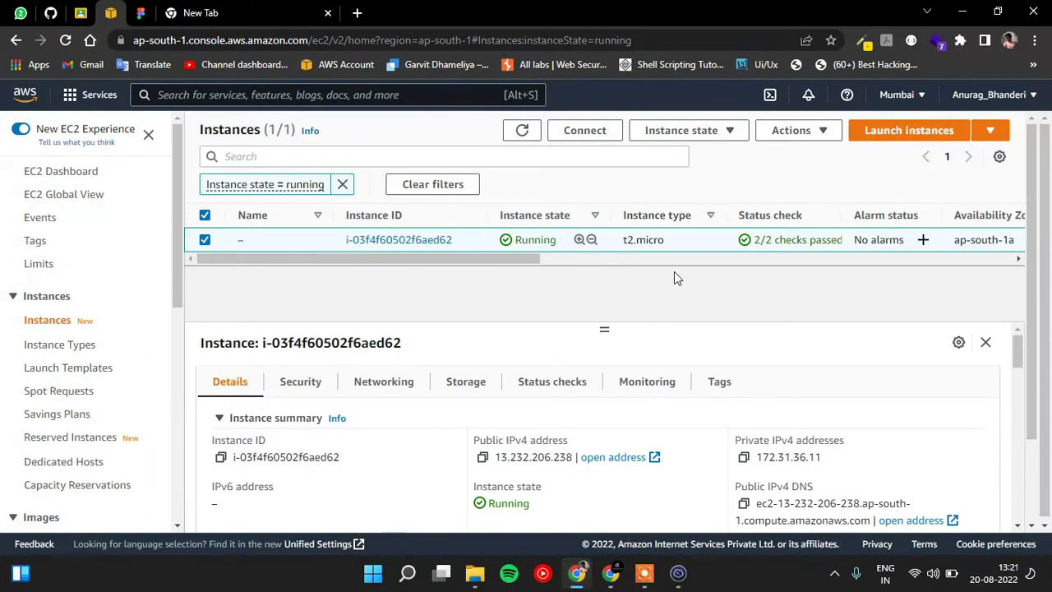
{"action": "left_click", "coordinate": [476, 573]}
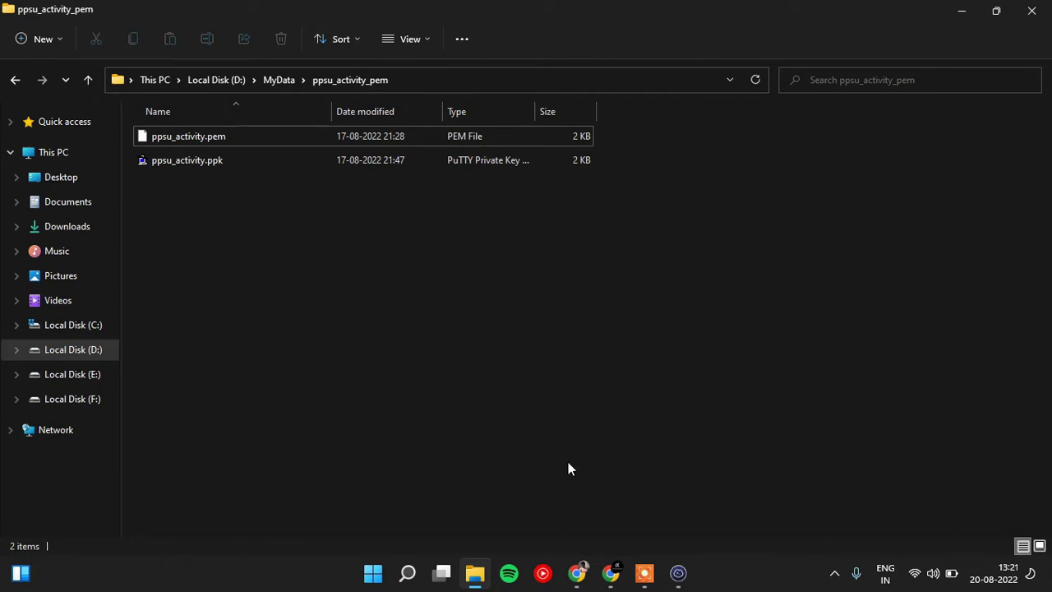
Look through the videos in the AWS (Amazon Web Service) 2020 playlist on YouTube and close that view
{"action": "left_click", "coordinate": [611, 573]}
{"action": "left_click", "coordinate": [263, 6]}
{"action": "scroll", "coordinate": [500, 211], "scroll_direction": "down", "scroll_amount": 7}
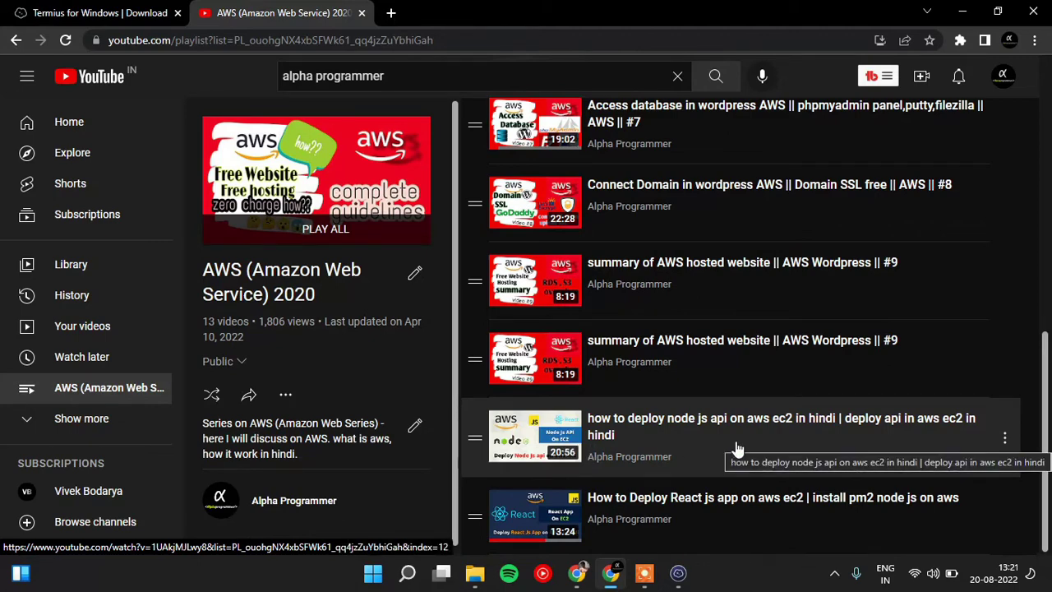
{"action": "scroll", "coordinate": [738, 448], "scroll_direction": "up", "scroll_amount": 4}
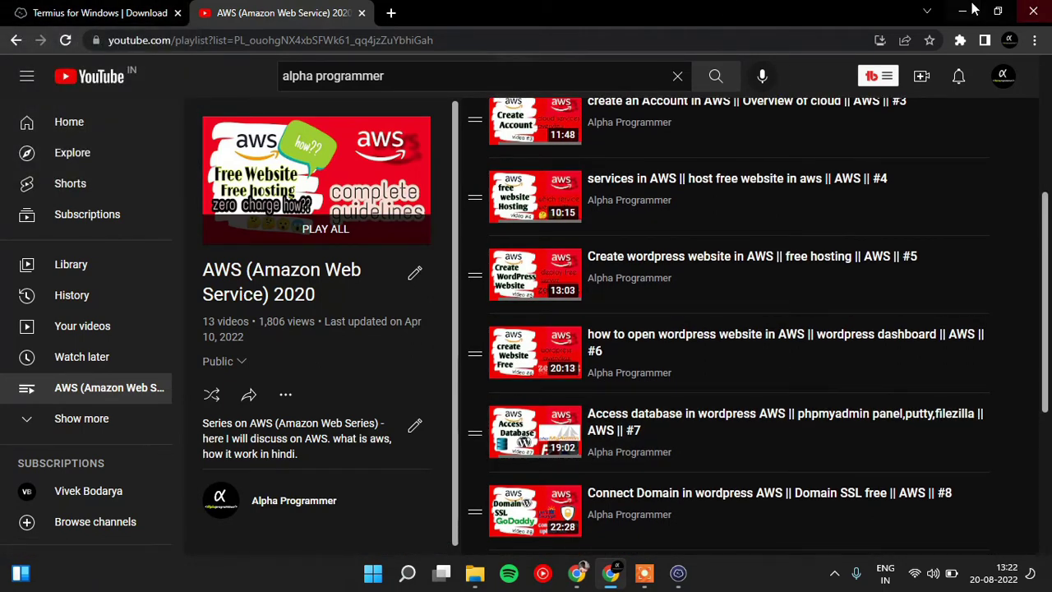
{"action": "left_click", "coordinate": [964, 10]}
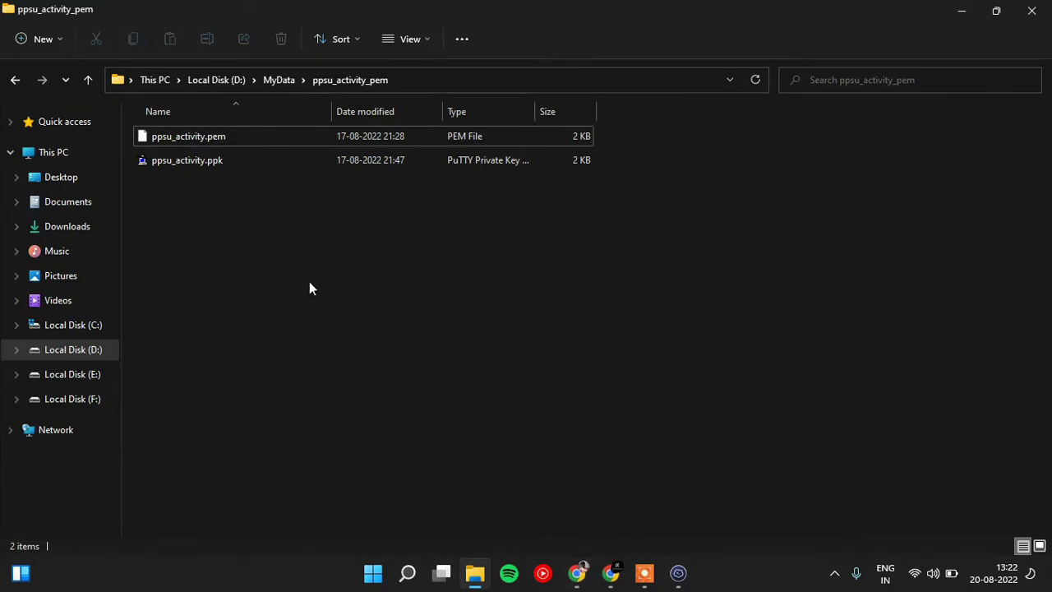
Select the ppsu_activity.ppk key file, and create a new host labelled ppsu in Termius
{"action": "left_click", "coordinate": [397, 167]}
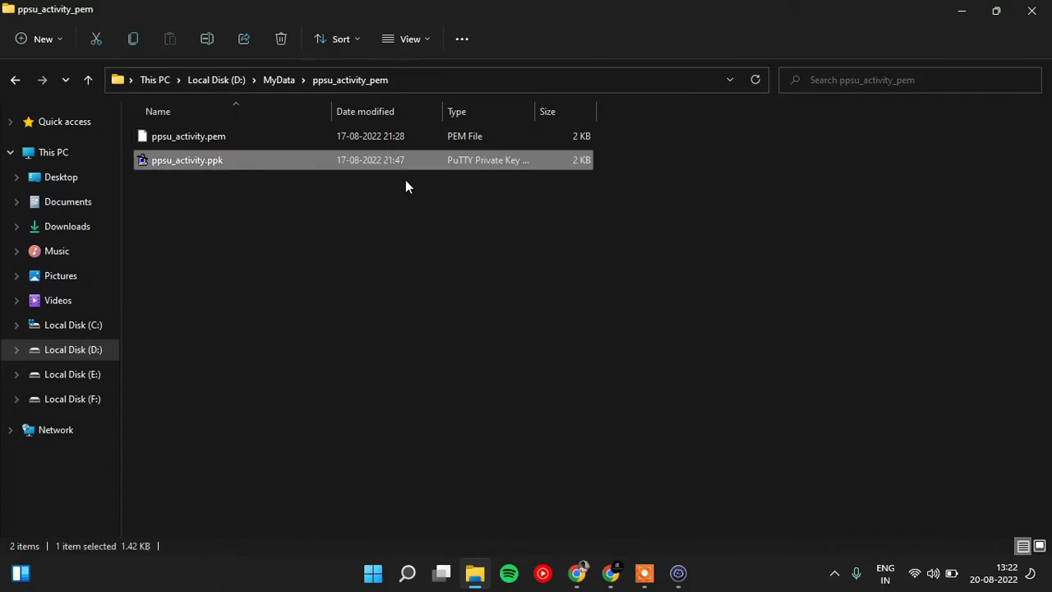
{"action": "left_click", "coordinate": [678, 573]}
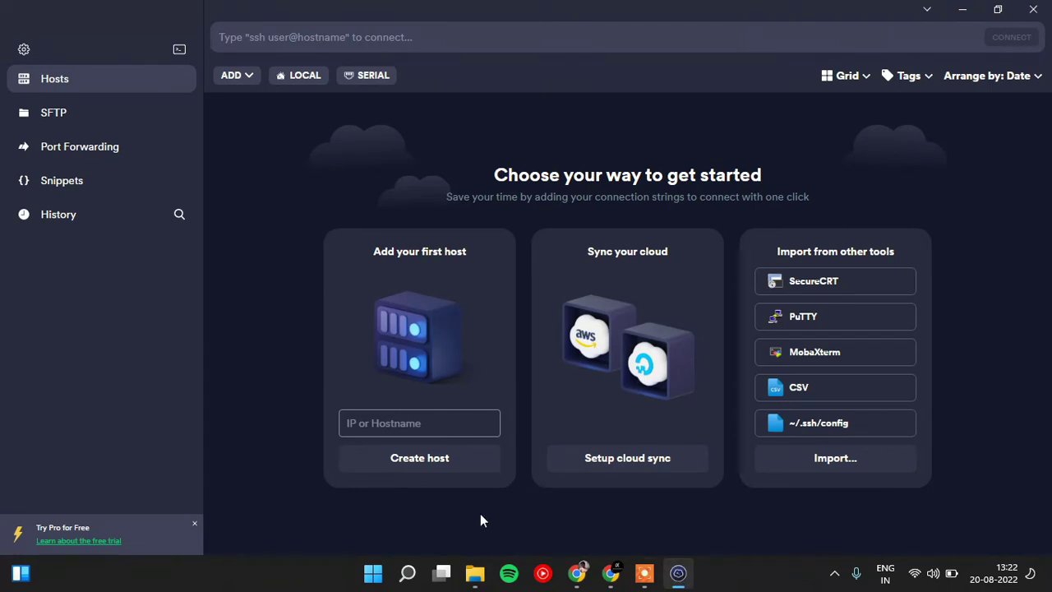
{"action": "left_click", "coordinate": [423, 475]}
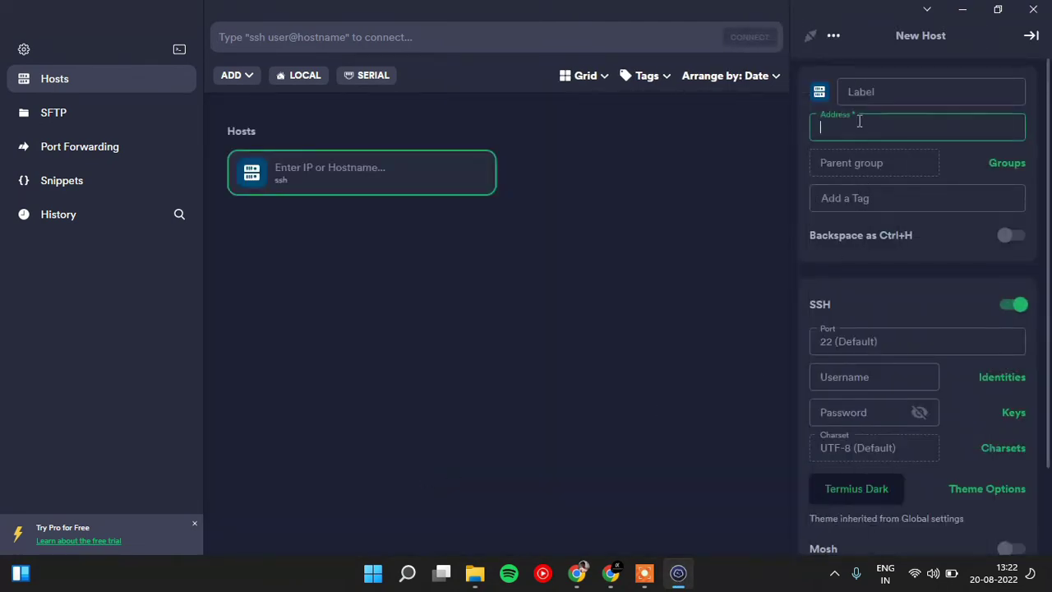
{"action": "left_click", "coordinate": [862, 91]}
{"action": "type", "text": "ppsu"}
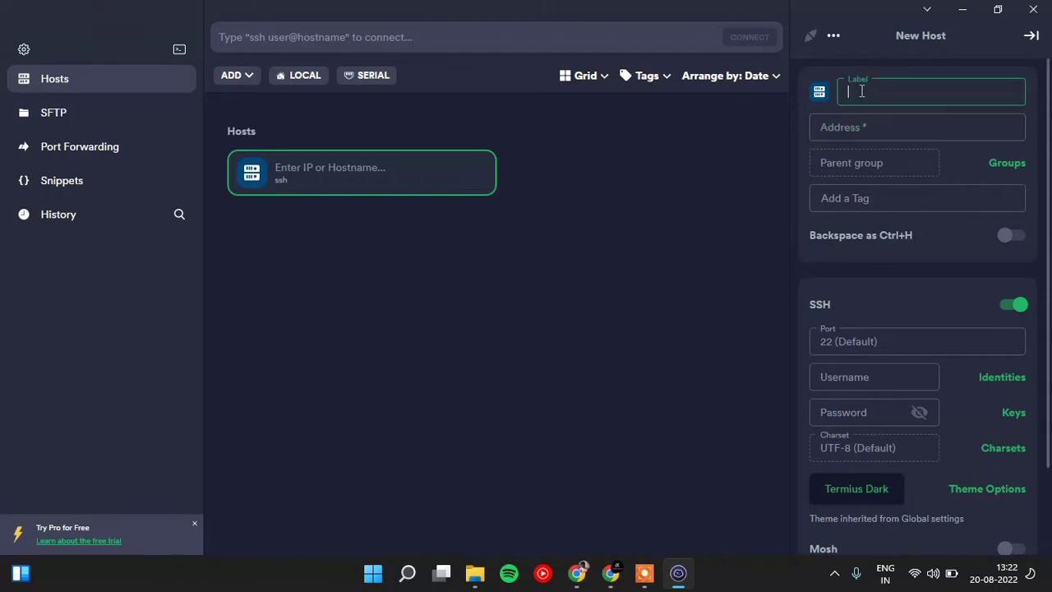
Copy the EC2 instance's public IPv4 address and enter it as the ppsu host's address, 13.232.206.238
{"action": "key", "text": "Tab"}
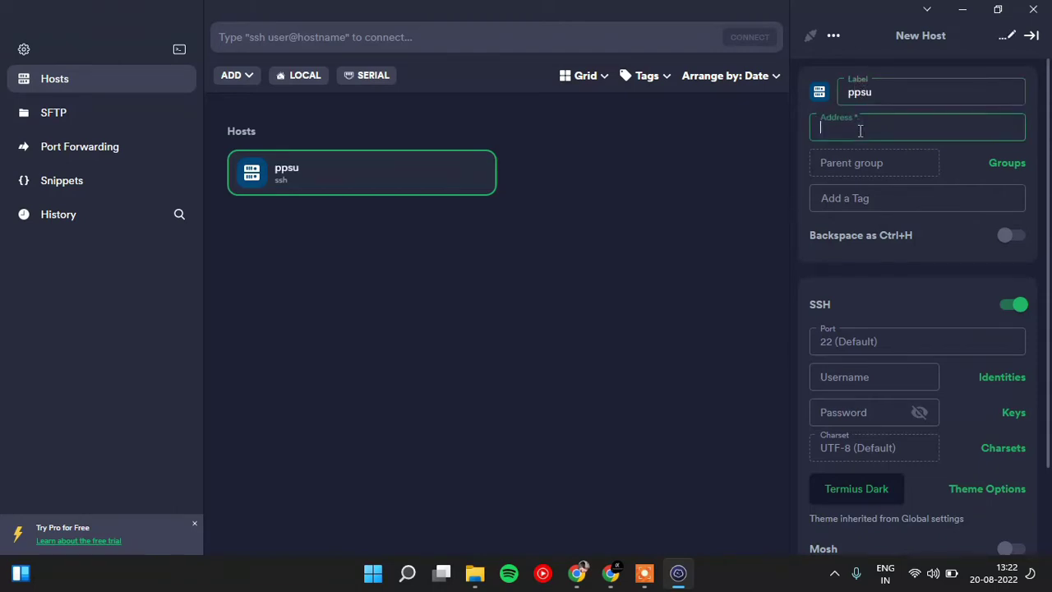
{"action": "left_click", "coordinate": [579, 574]}
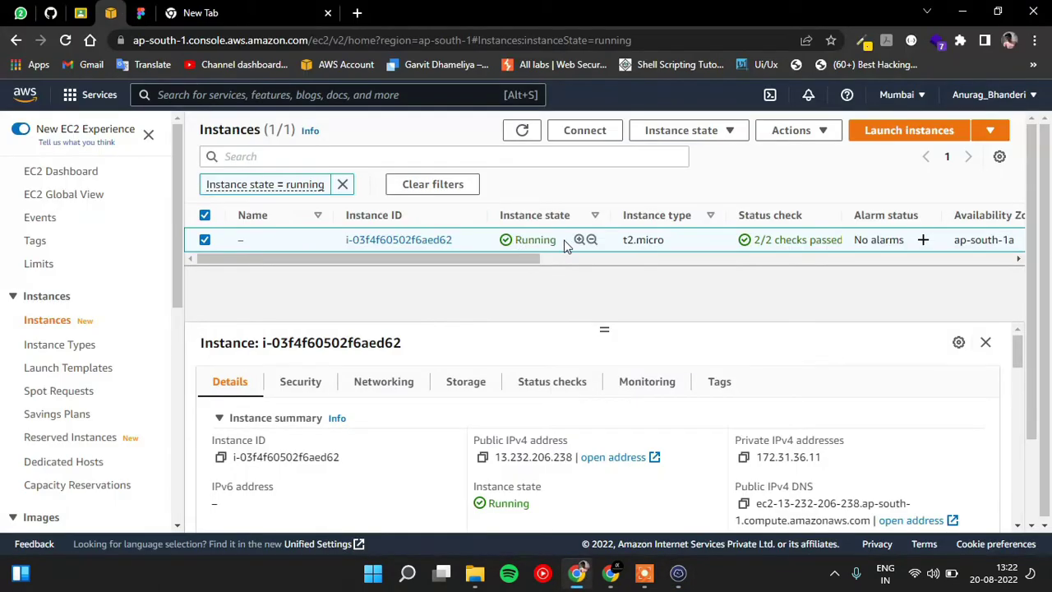
{"action": "left_click", "coordinate": [484, 458]}
{"action": "left_click", "coordinate": [678, 573]}
{"action": "type", "text": "13.232.206.238"}
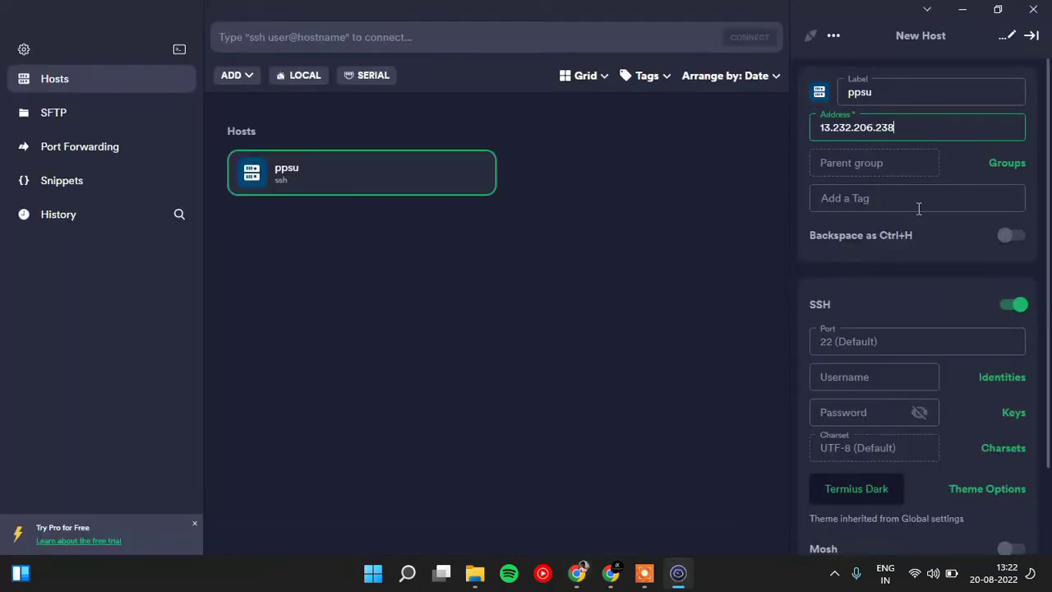
Open the form for adding a new key to the ppsu host's SSH settings
{"action": "scroll", "coordinate": [926, 314], "scroll_direction": "down", "scroll_amount": 1}
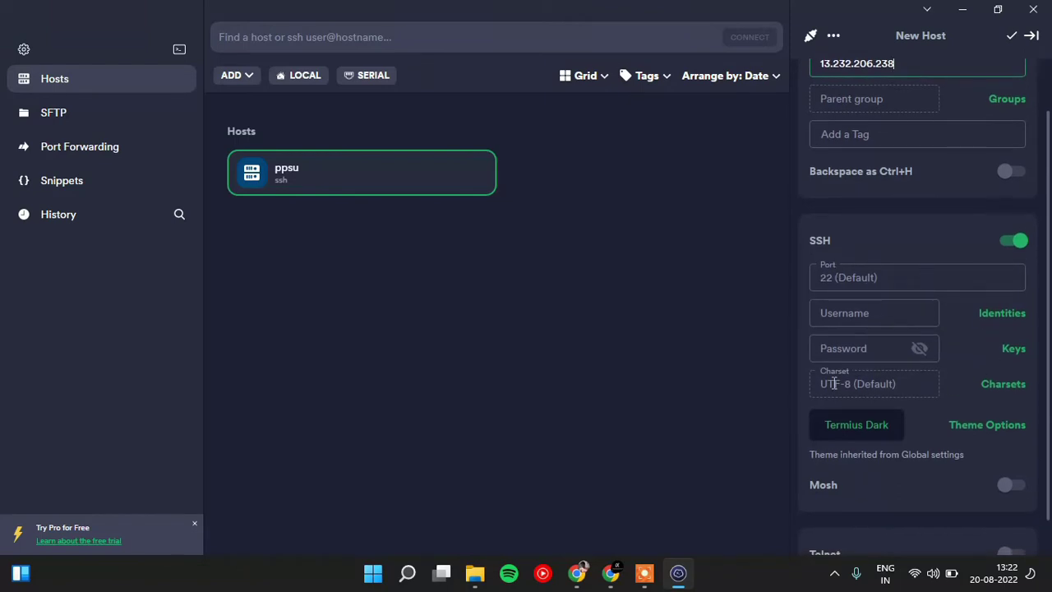
{"action": "scroll", "coordinate": [896, 397], "scroll_direction": "down", "scroll_amount": 1}
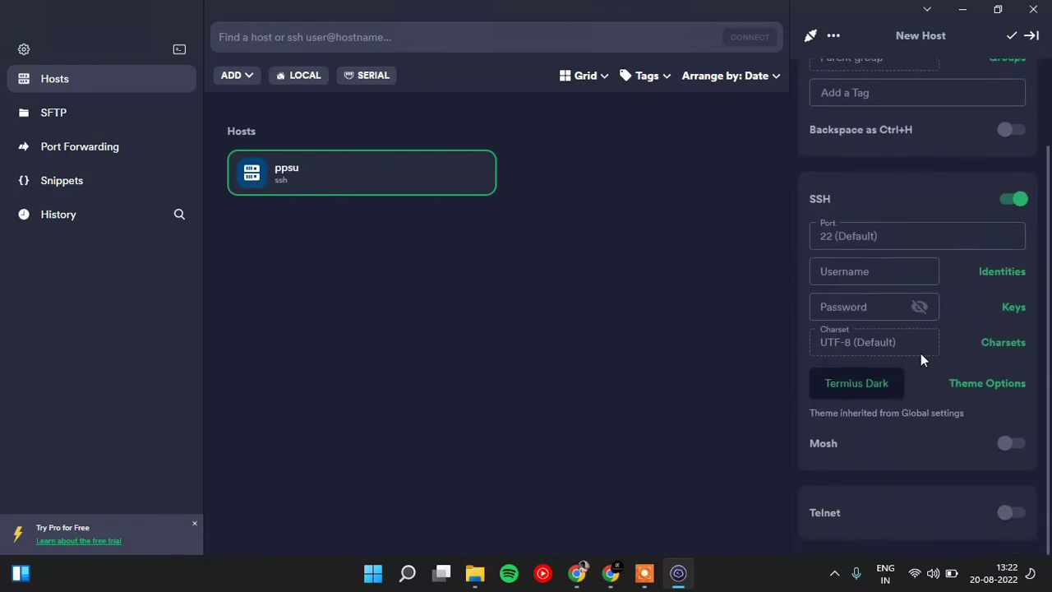
{"action": "left_click", "coordinate": [839, 304]}
{"action": "left_click", "coordinate": [1019, 311]}
{"action": "left_click", "coordinate": [827, 76]}
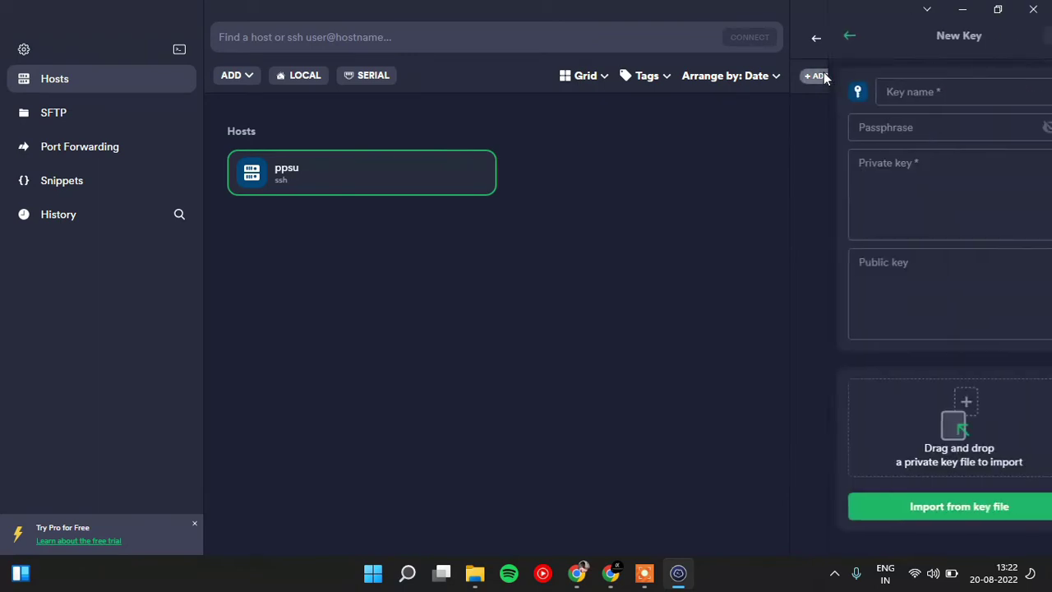
{"action": "left_click", "coordinate": [907, 444]}
{"action": "left_click", "coordinate": [91, 257]}
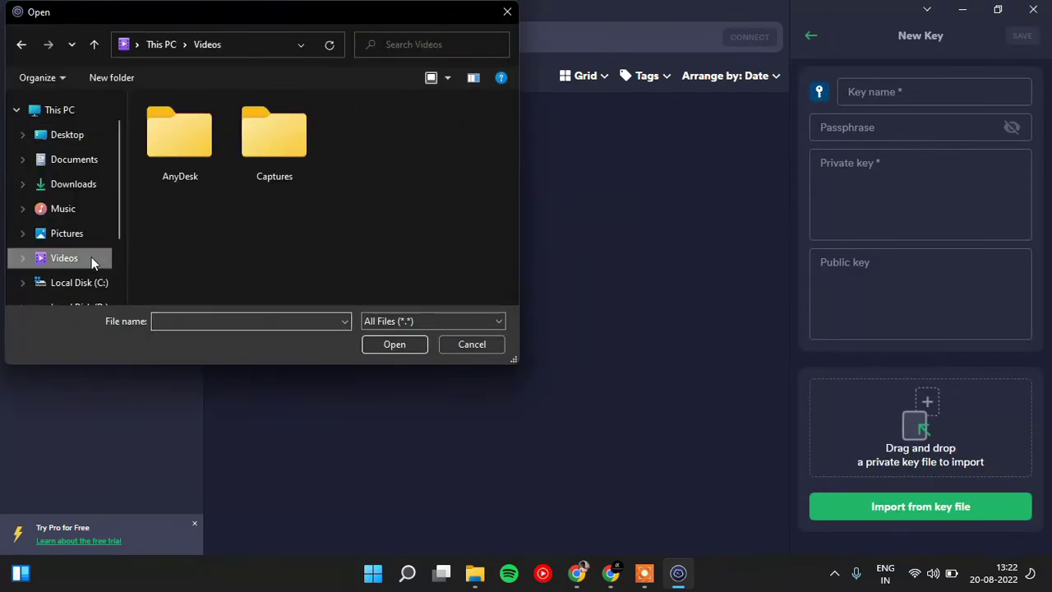
{"action": "left_click", "coordinate": [79, 302]}
{"action": "scroll", "coordinate": [361, 212], "scroll_direction": "down", "scroll_amount": 1}
{"action": "scroll", "coordinate": [345, 212], "scroll_direction": "down", "scroll_amount": 1}
{"action": "scroll", "coordinate": [230, 244], "scroll_direction": "down", "scroll_amount": 1}
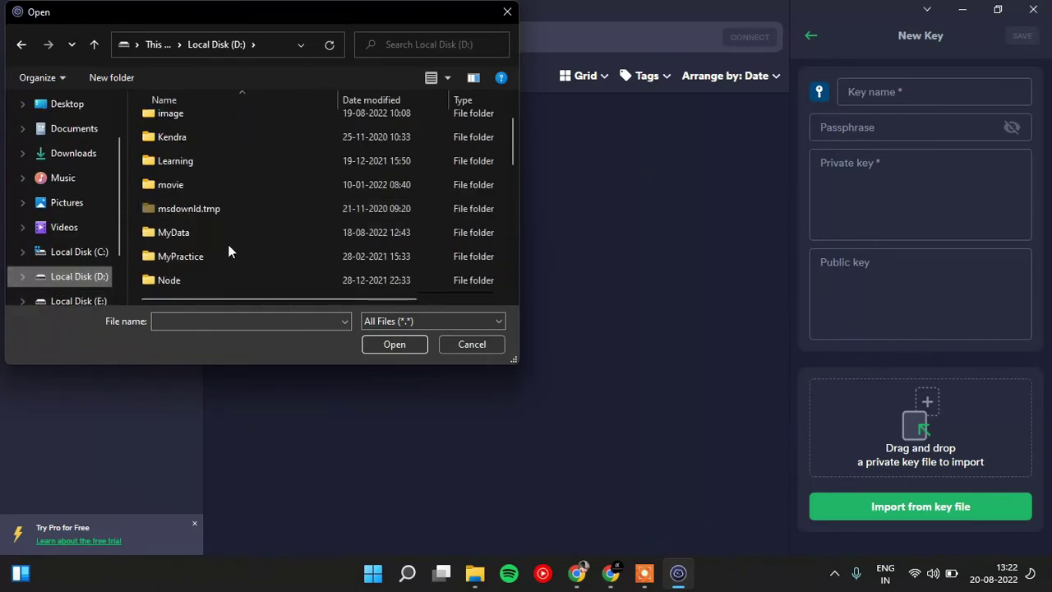
{"action": "left_click", "coordinate": [444, 344]}
Import the private key from ppsu_activity.ppk in the ppsu_activity_pem folder and save it as the host's key
{"action": "left_click", "coordinate": [474, 573]}
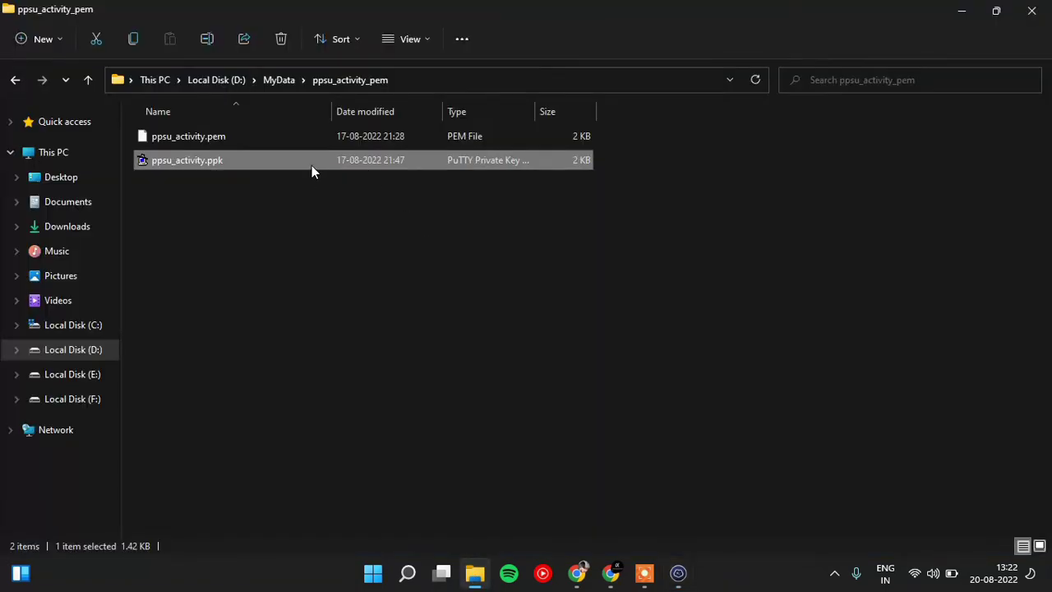
{"action": "left_click_drag", "start_coordinate": [311, 161], "coordinate": [874, 406]}
{"action": "key", "text": "alt+Tab"}
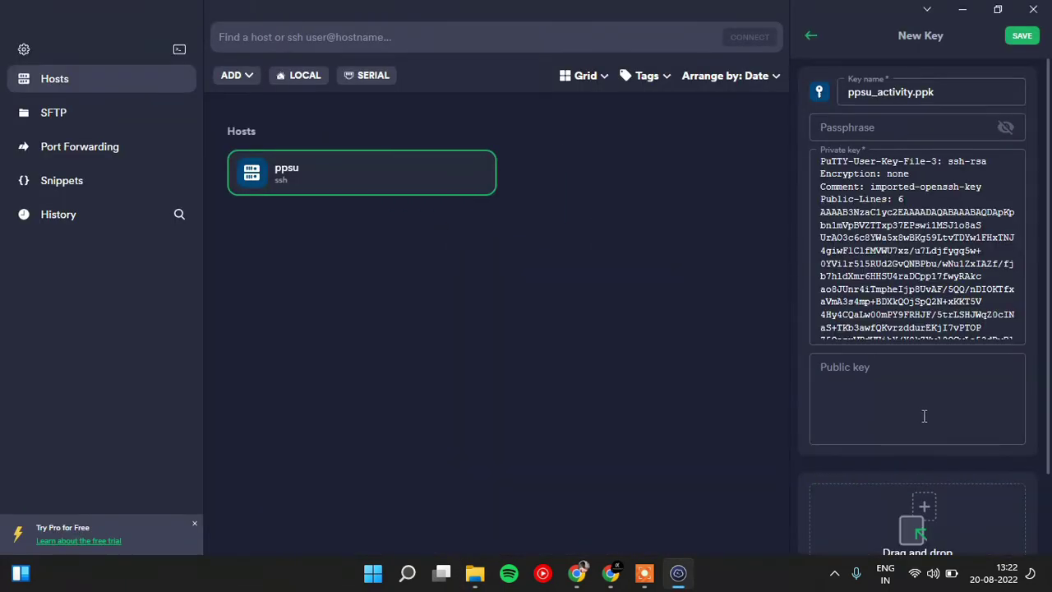
{"action": "scroll", "coordinate": [861, 290], "scroll_direction": "down", "scroll_amount": 2}
{"action": "scroll", "coordinate": [861, 290], "scroll_direction": "up", "scroll_amount": 3}
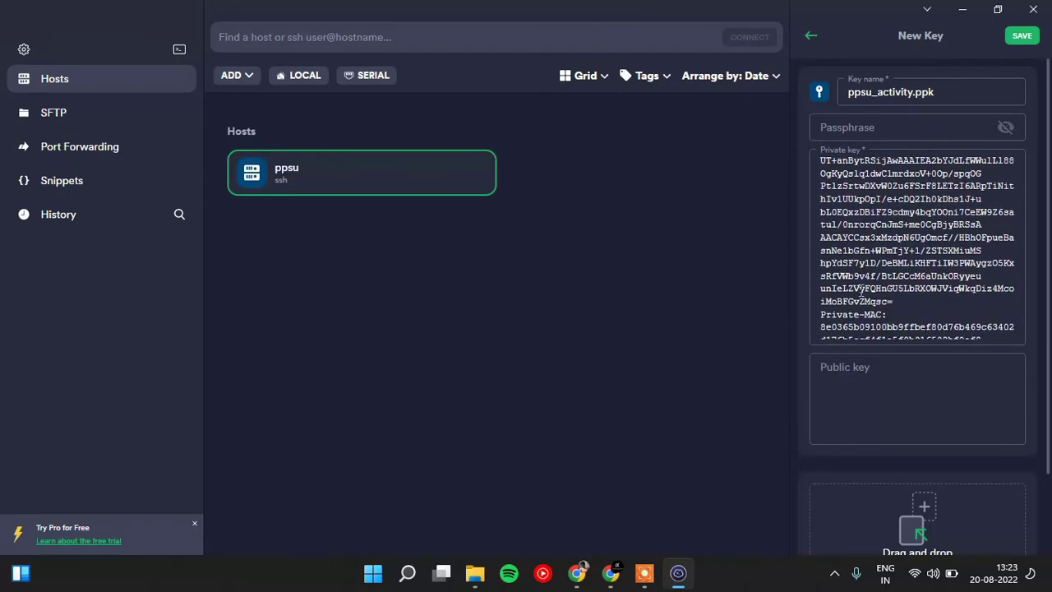
{"action": "left_click", "coordinate": [1022, 35]}
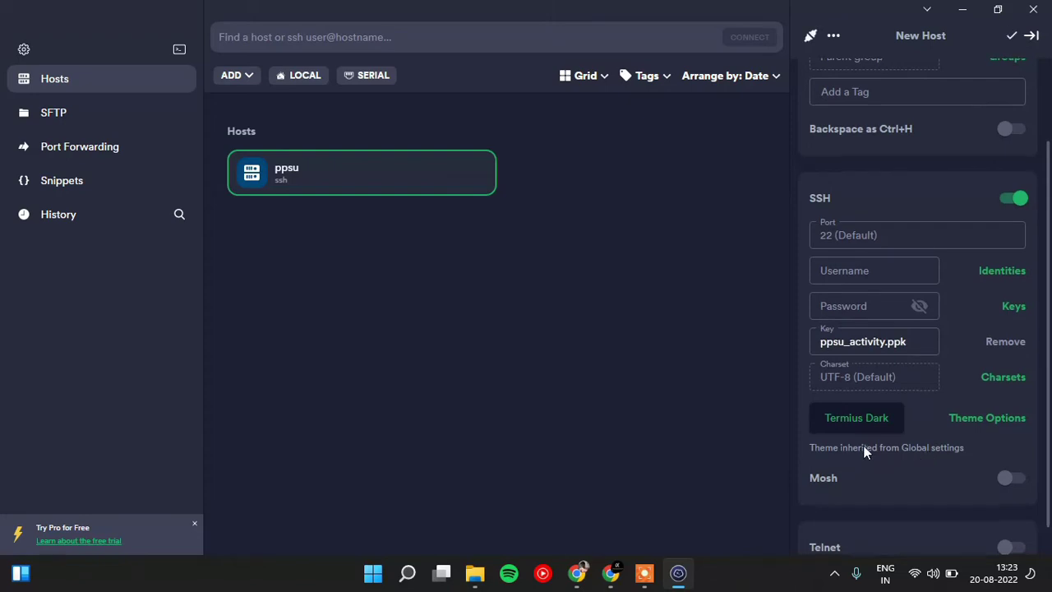
{"action": "scroll", "coordinate": [863, 451], "scroll_direction": "down", "scroll_amount": 1}
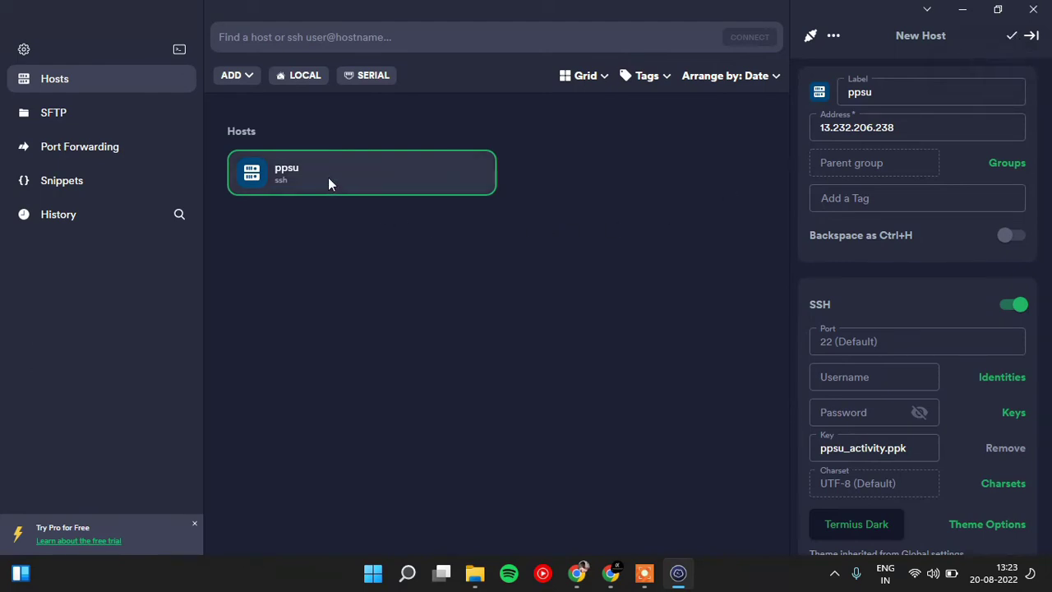
Connect to the ppsu host with the username ec2-user and add it to the known hosts
{"action": "left_click", "coordinate": [1033, 37]}
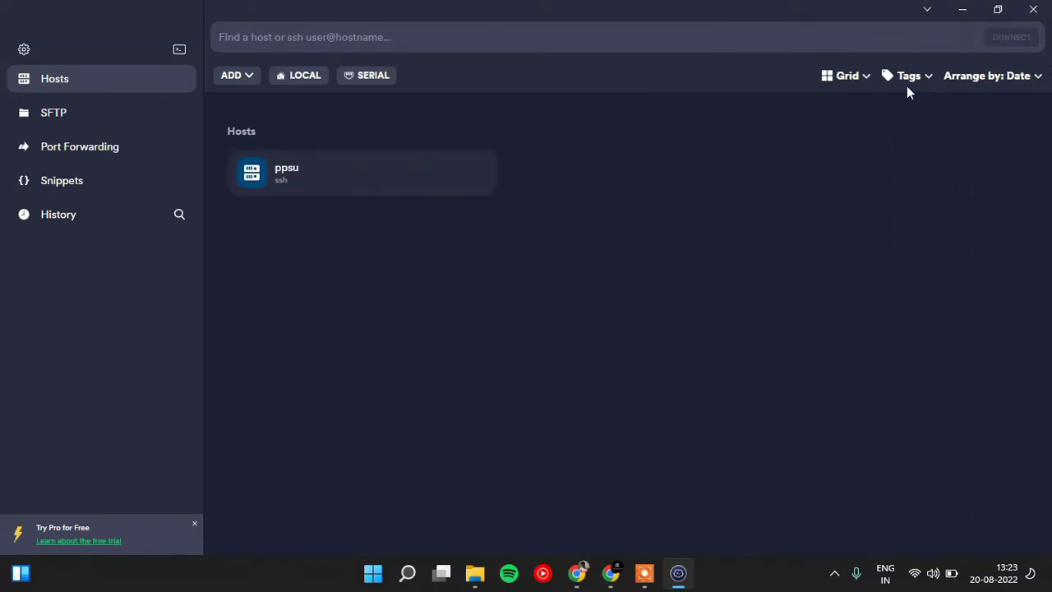
{"action": "double_click", "coordinate": [335, 170]}
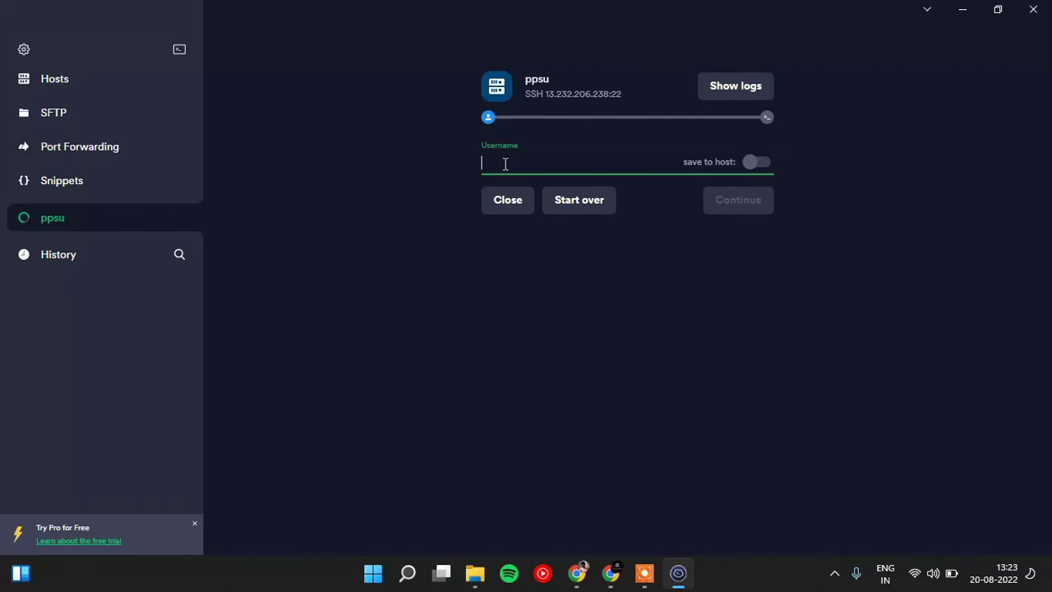
{"action": "type", "text": "e"}
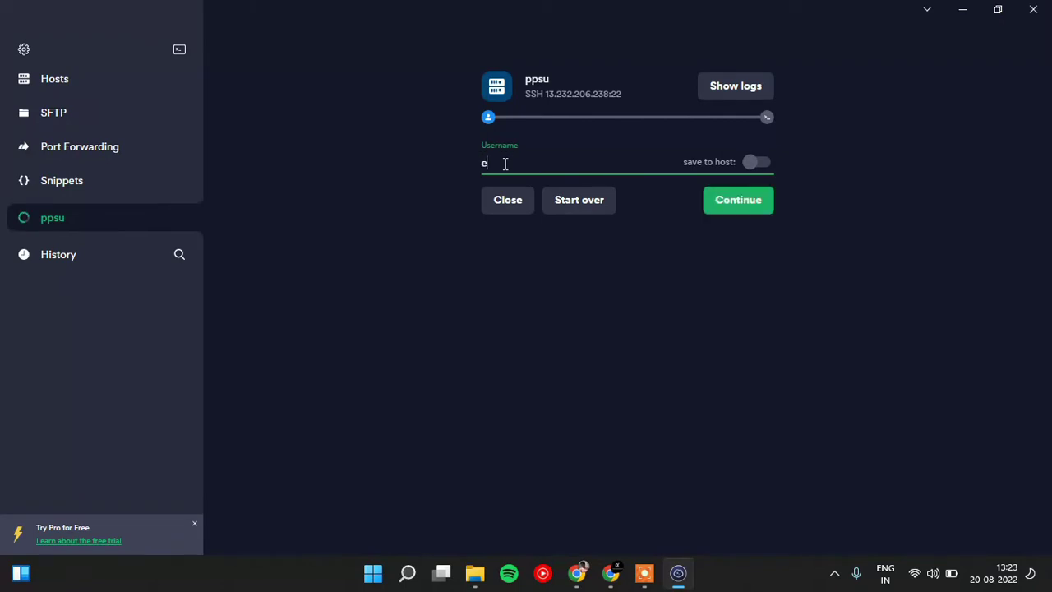
{"action": "type", "text": "c2-user"}
{"action": "left_click", "coordinate": [728, 201]}
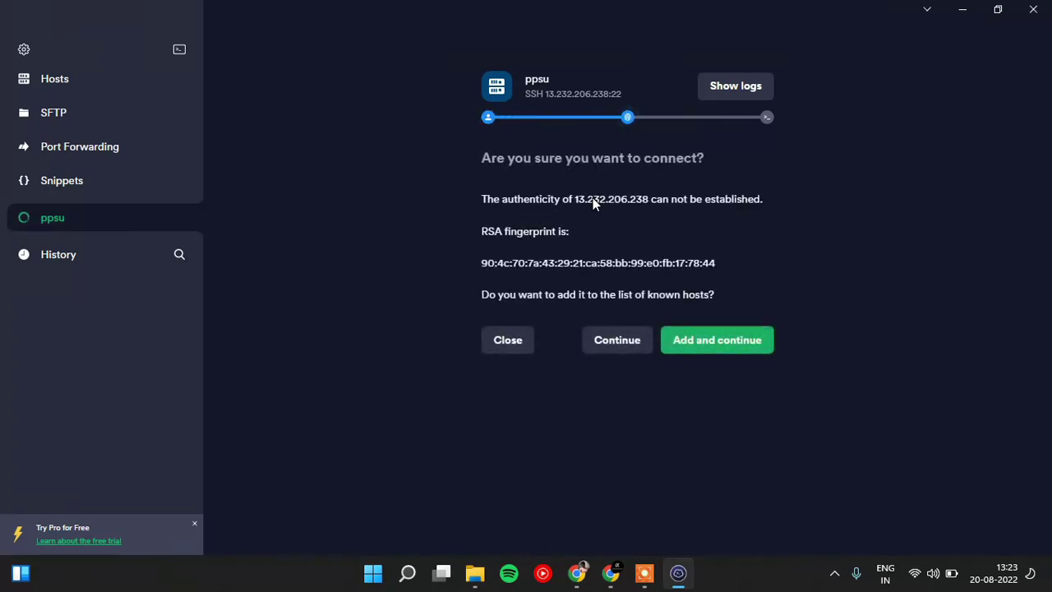
{"action": "left_click", "coordinate": [727, 346]}
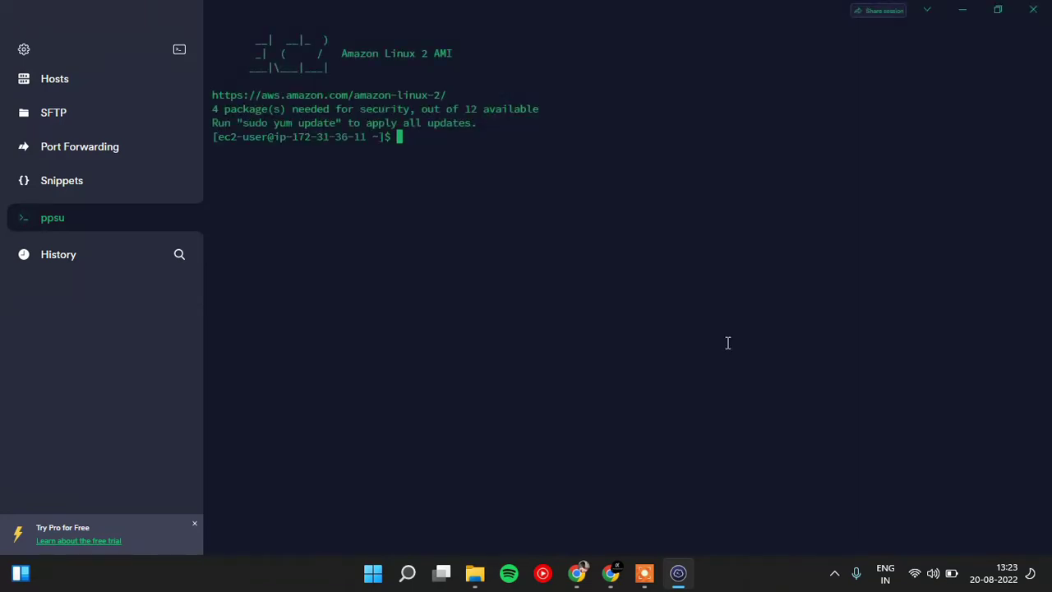
List the contents of the instance's home directory with ls in the ppsu terminal, and check the saved hosts
{"action": "type", "text": "ls"}
{"action": "key", "text": "Return"}
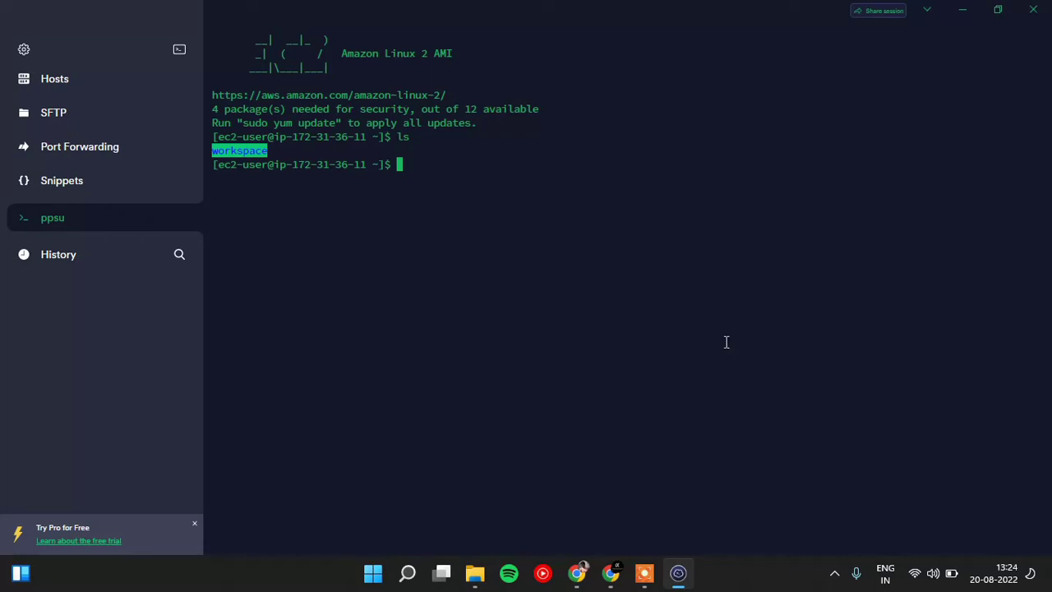
{"action": "left_click", "coordinate": [116, 81]}
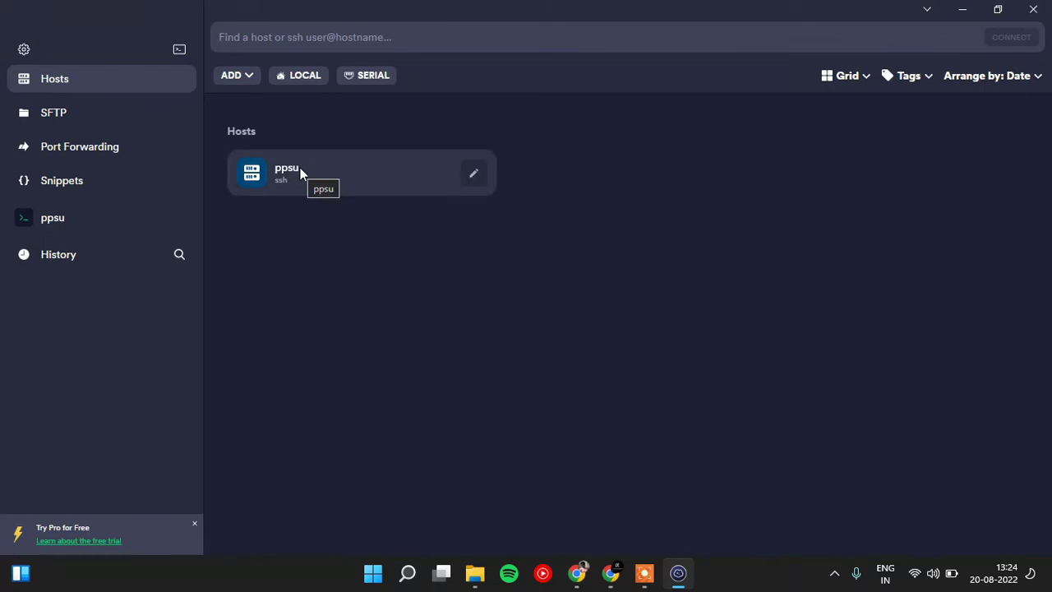
{"action": "left_click", "coordinate": [115, 222]}
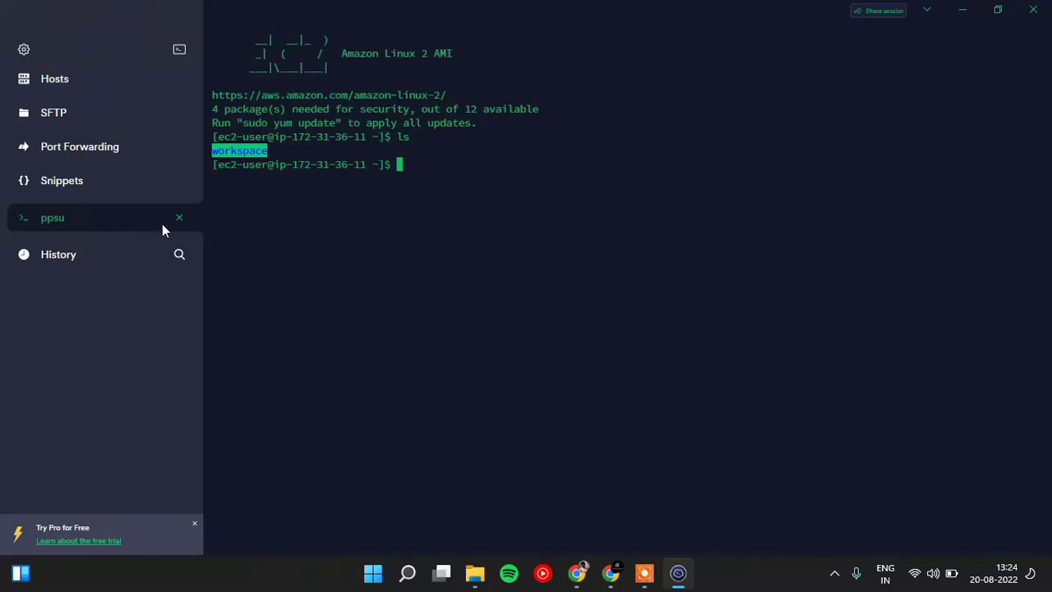
{"action": "type", "text": "ls"}
{"action": "key", "text": "Return"}
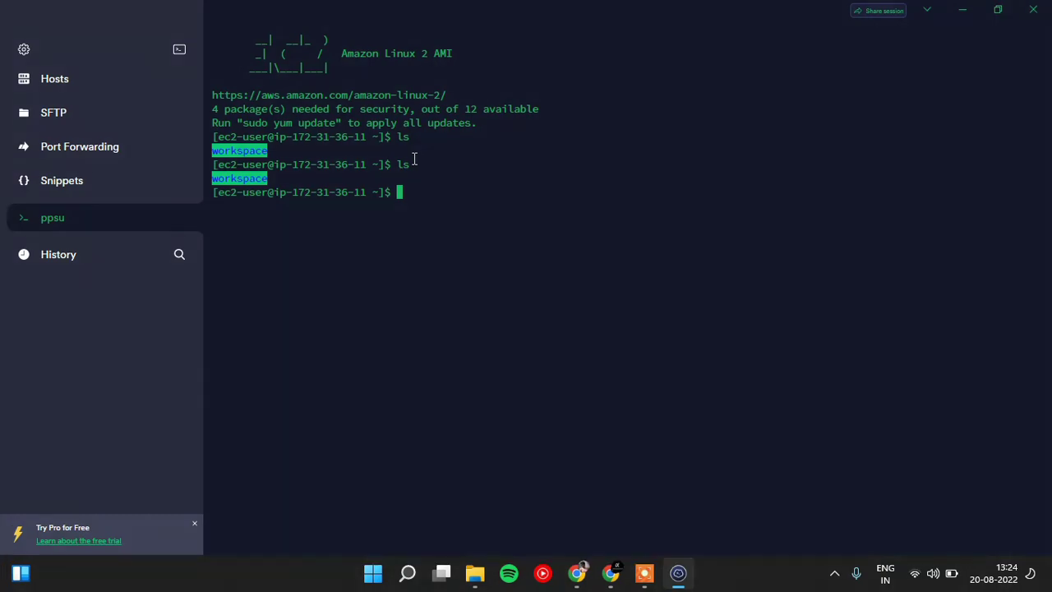
Create a directory named youtube in the home directory and list the contents
{"action": "type", "text": "mkdir youtube"}
{"action": "key", "text": "Return"}
{"action": "type", "text": "ls"}
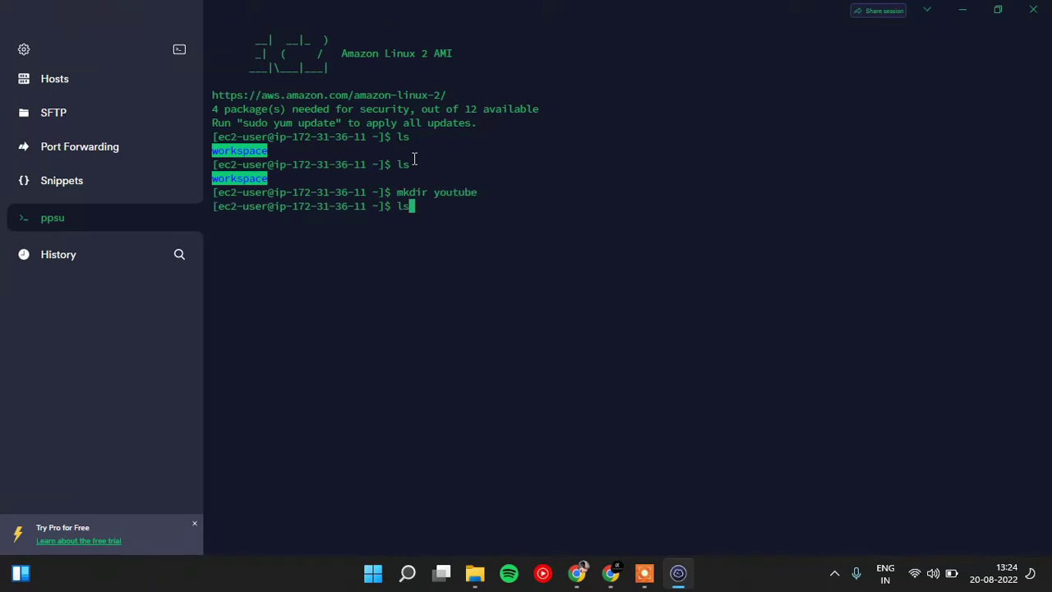
{"action": "key", "text": "Return"}
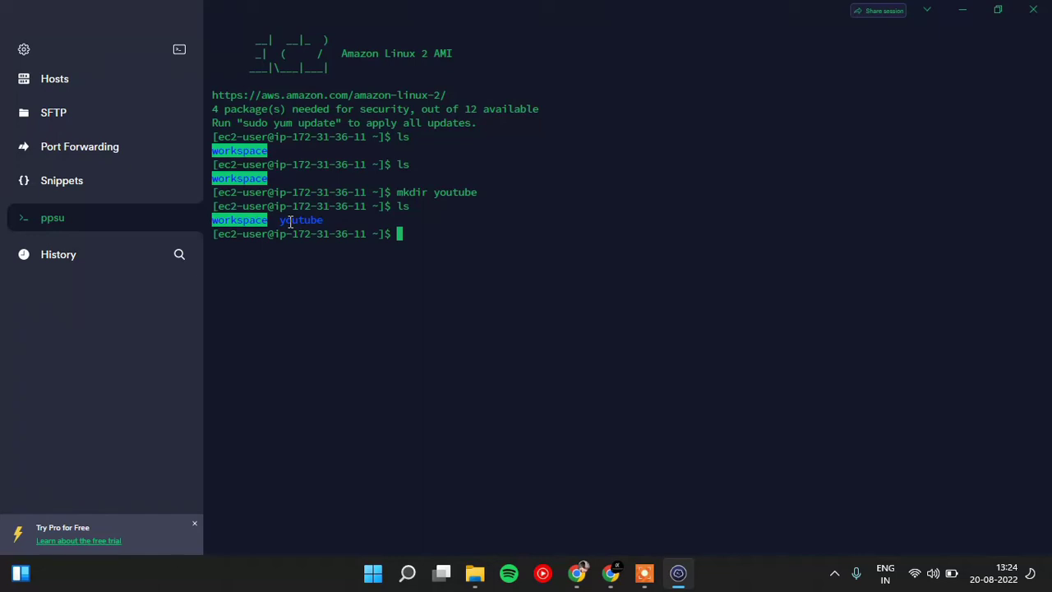
Open an SFTP connection to the ppsu host with the username ec2-user
{"action": "left_click", "coordinate": [90, 120]}
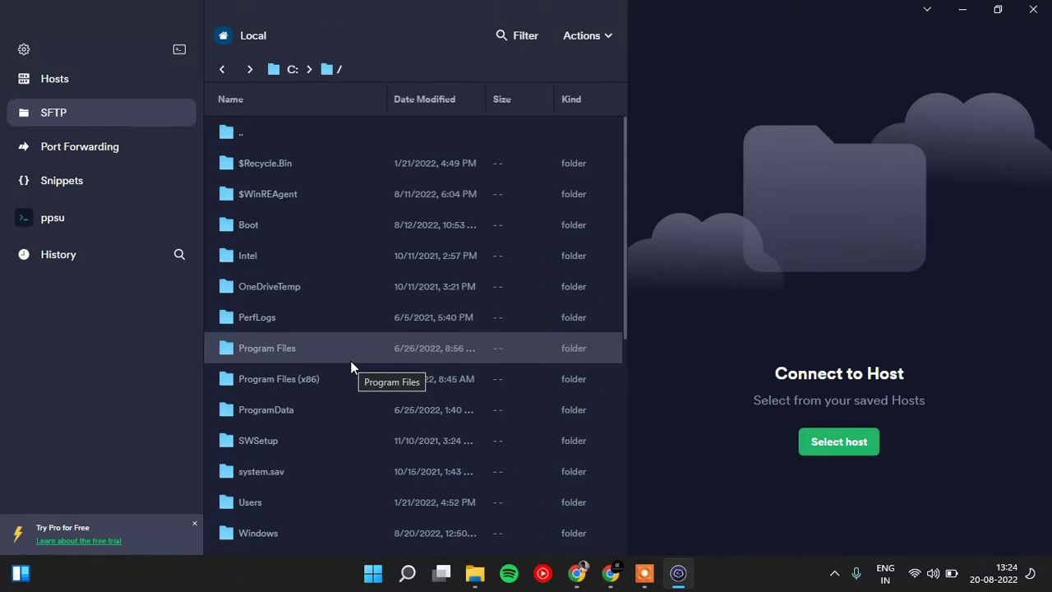
{"action": "left_click", "coordinate": [292, 71]}
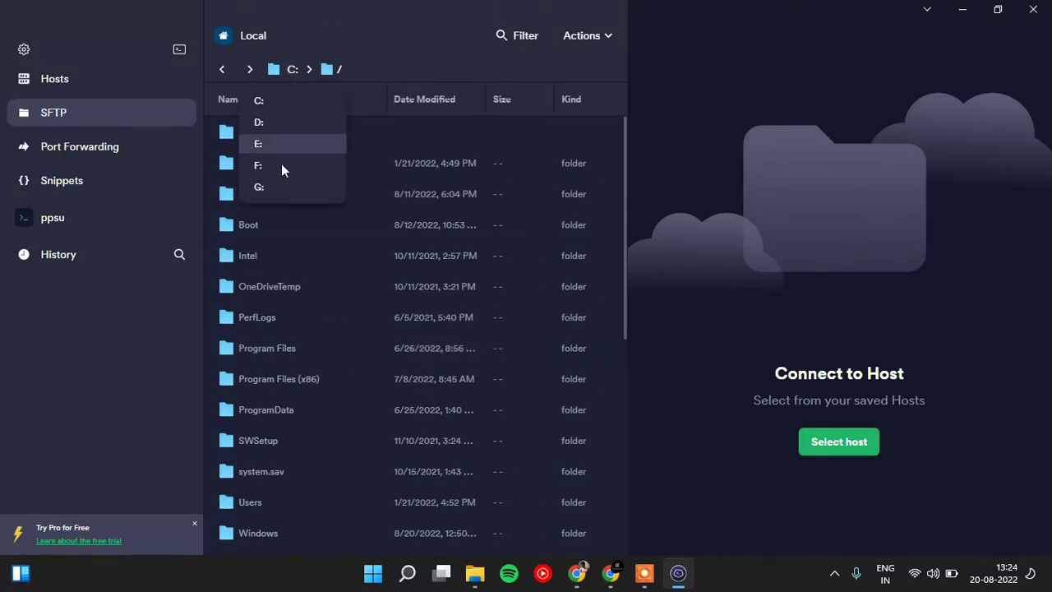
{"action": "left_click", "coordinate": [401, 63]}
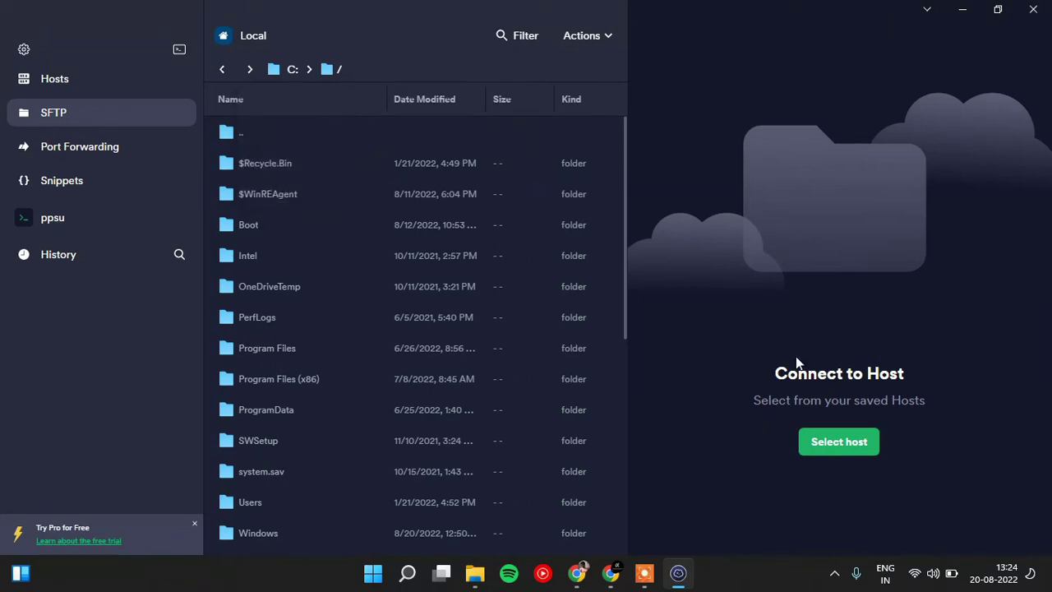
{"action": "left_click", "coordinate": [831, 447]}
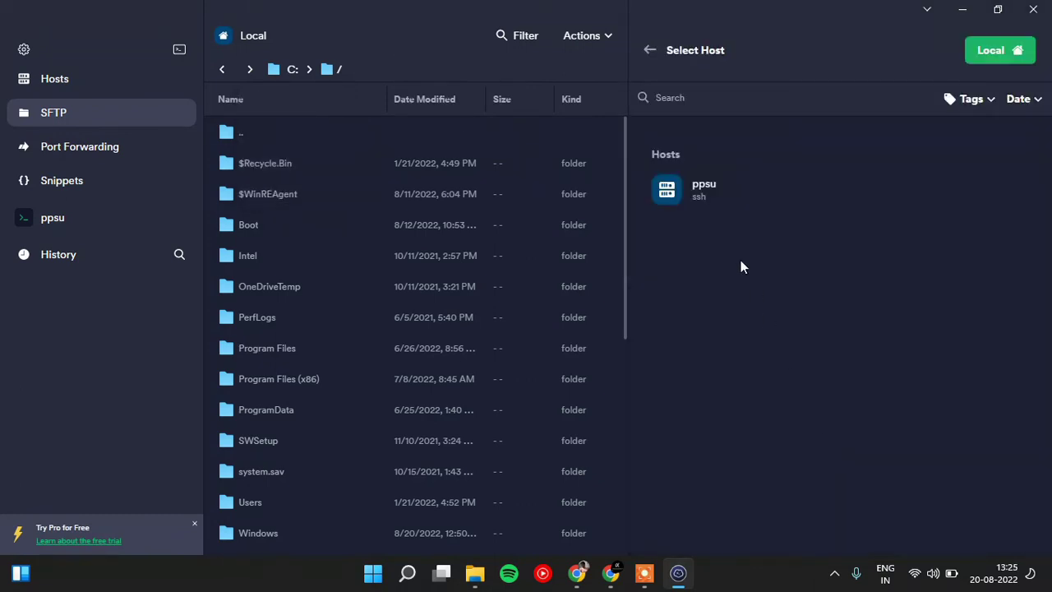
{"action": "left_click", "coordinate": [714, 199]}
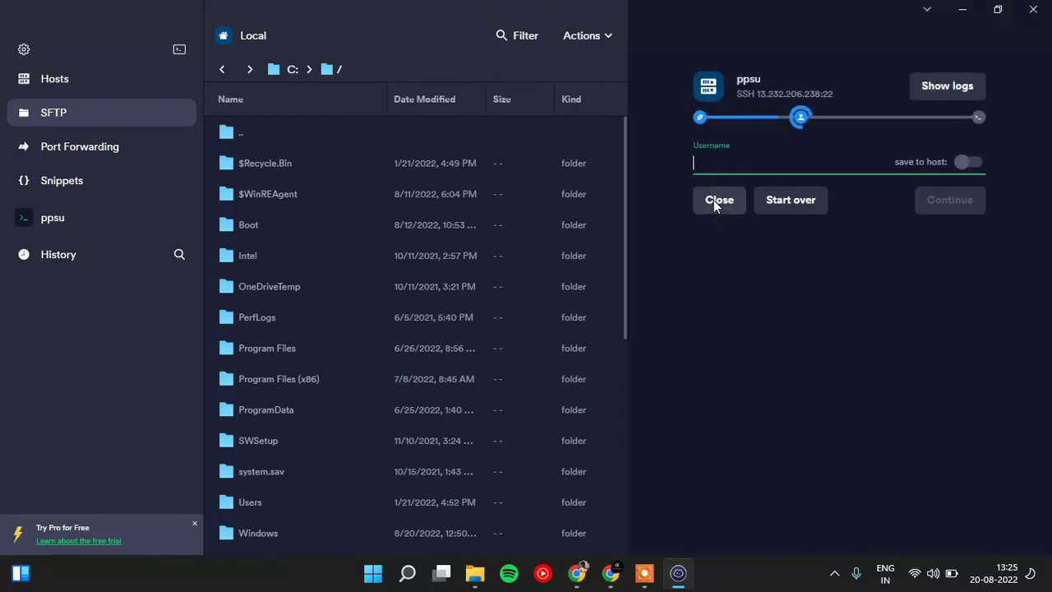
{"action": "type", "text": "ec2"}
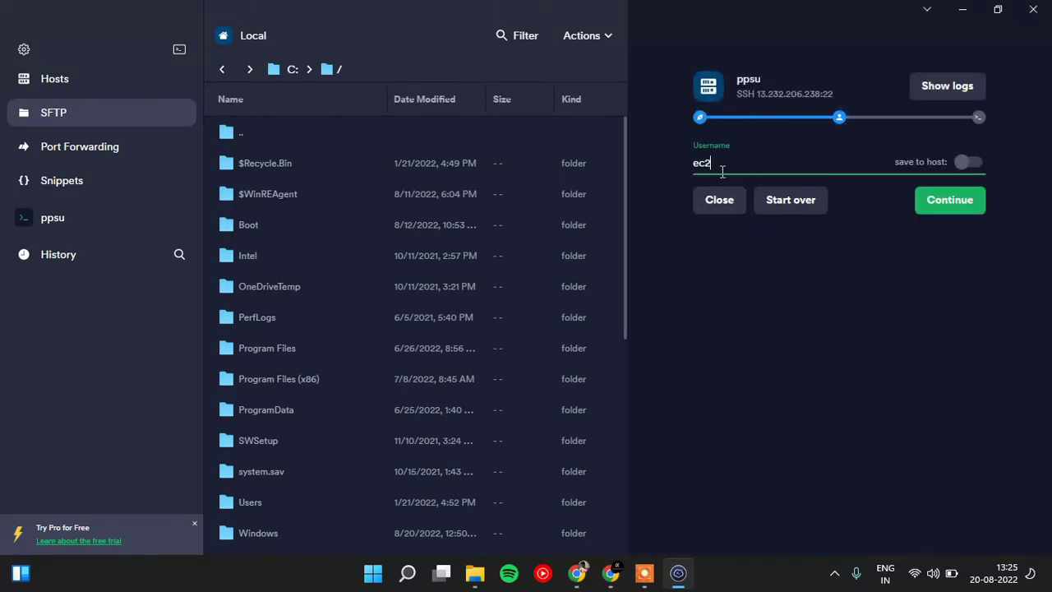
{"action": "type", "text": "-user"}
{"action": "left_click", "coordinate": [935, 205]}
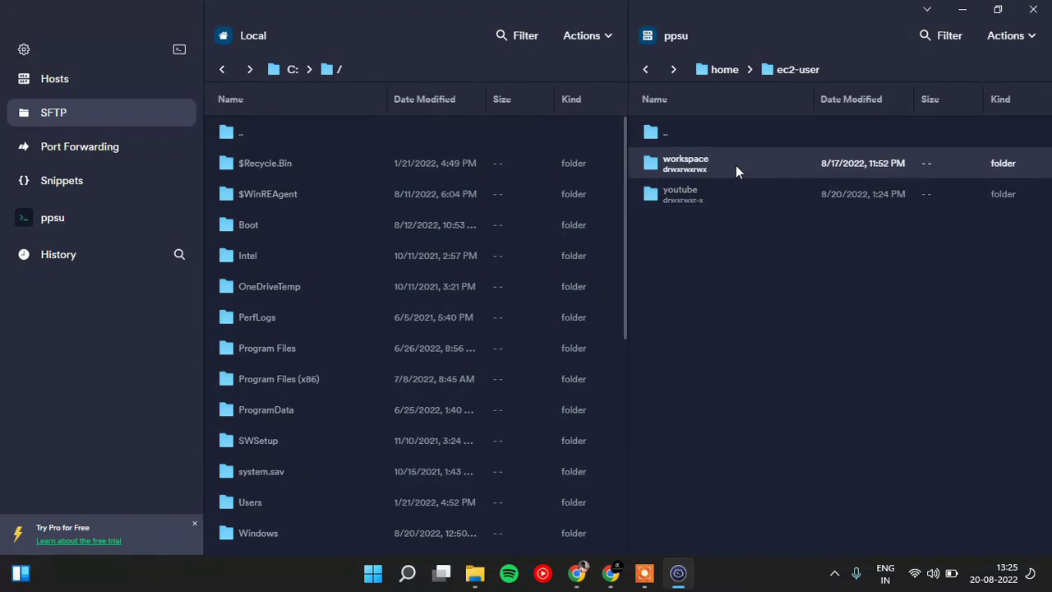
Open the youtube folder on the ppsu host, and switch the local file browser to the F: drive
{"action": "double_click", "coordinate": [695, 196]}
{"action": "scroll", "coordinate": [496, 276], "scroll_direction": "down", "scroll_amount": 5}
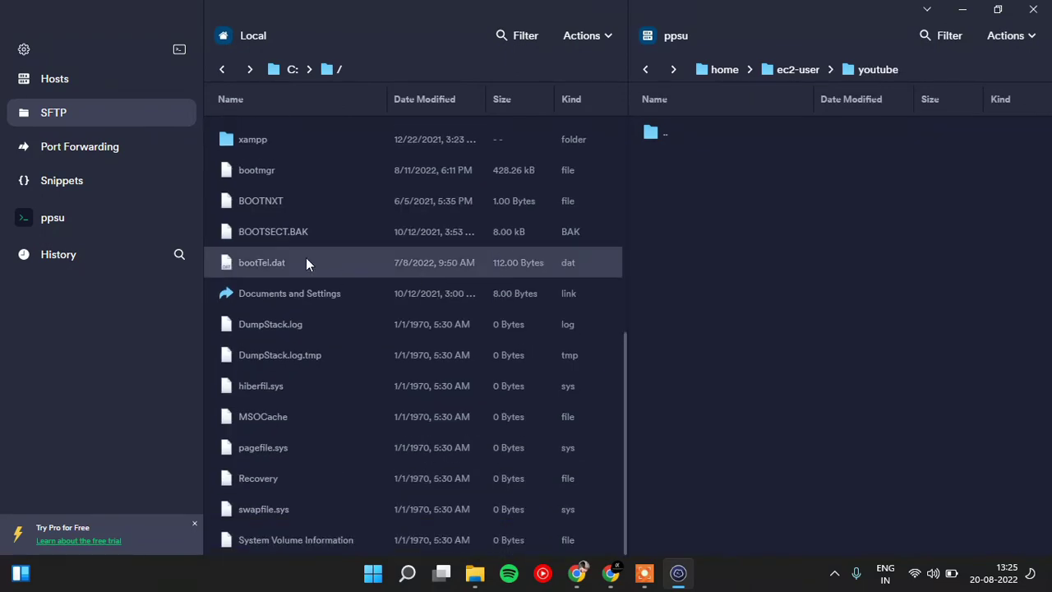
{"action": "scroll", "coordinate": [313, 263], "scroll_direction": "up", "scroll_amount": 3}
{"action": "scroll", "coordinate": [304, 255], "scroll_direction": "up", "scroll_amount": 3}
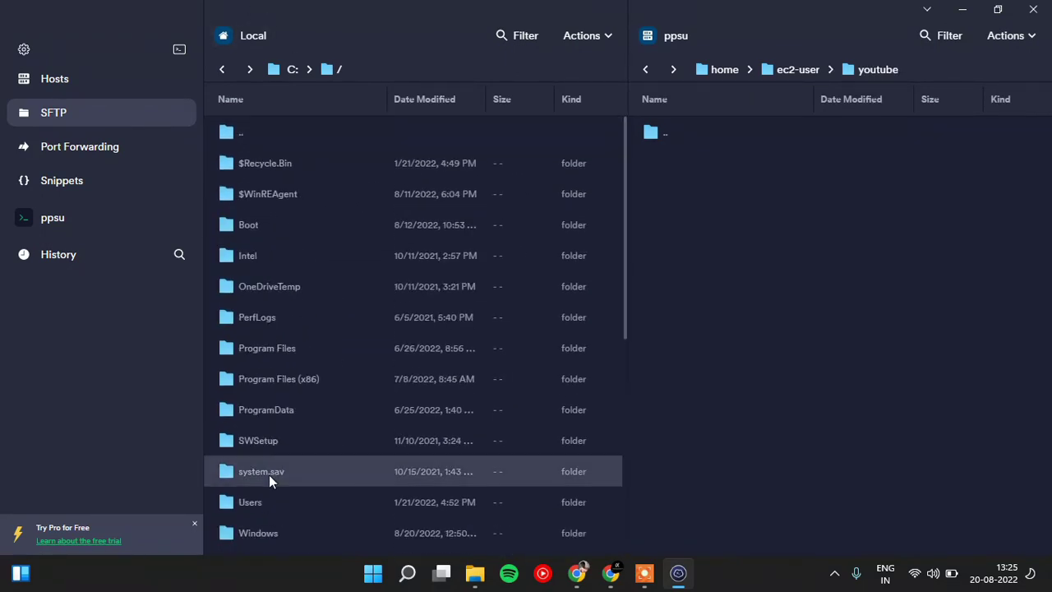
{"action": "scroll", "coordinate": [269, 477], "scroll_direction": "down", "scroll_amount": 1}
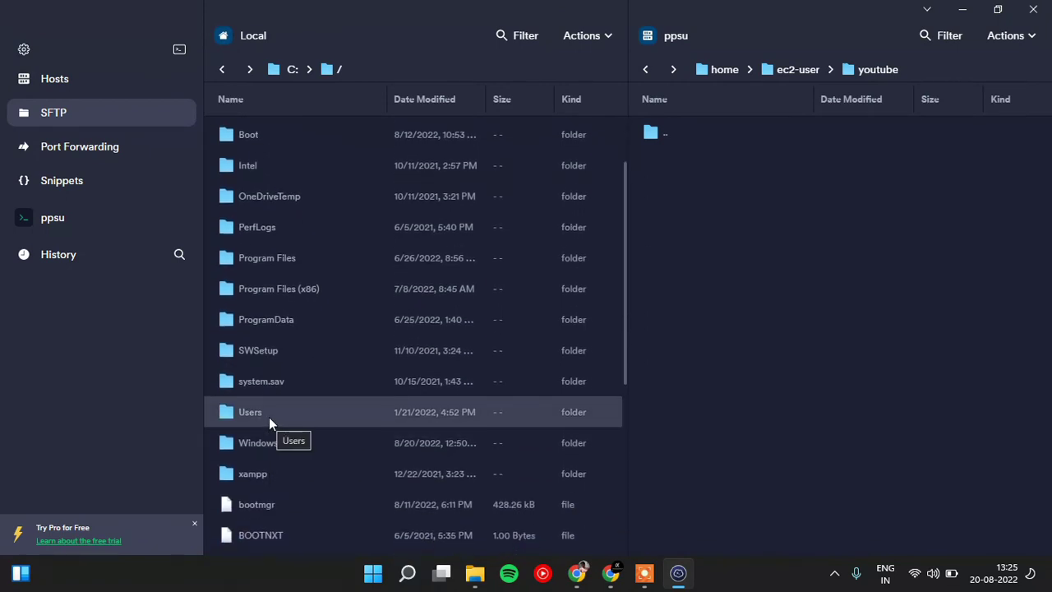
{"action": "left_click", "coordinate": [294, 73]}
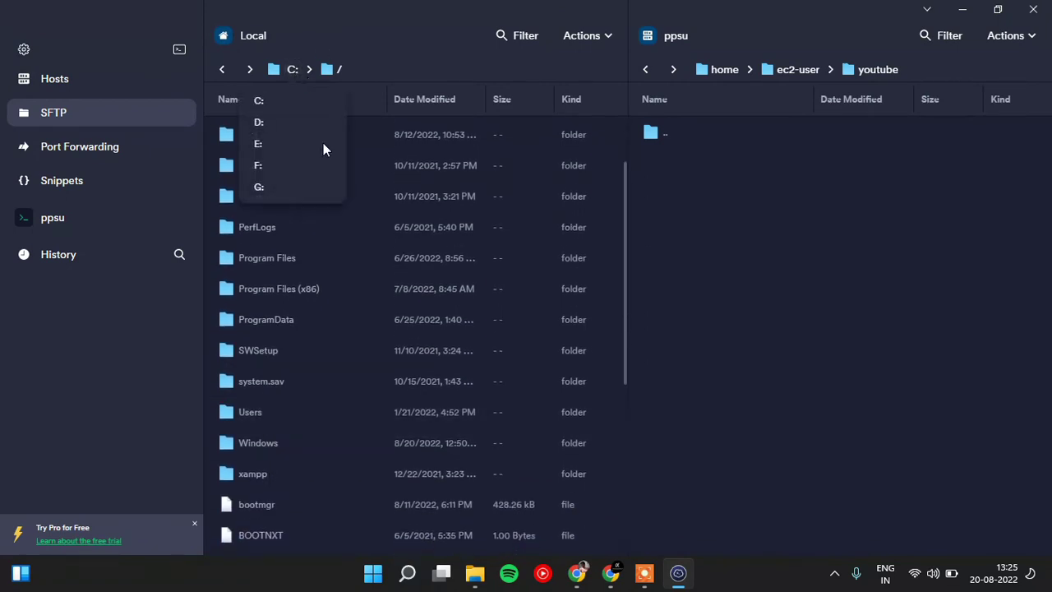
{"action": "left_click", "coordinate": [265, 165]}
{"action": "scroll", "coordinate": [364, 352], "scroll_direction": "down", "scroll_amount": 3}
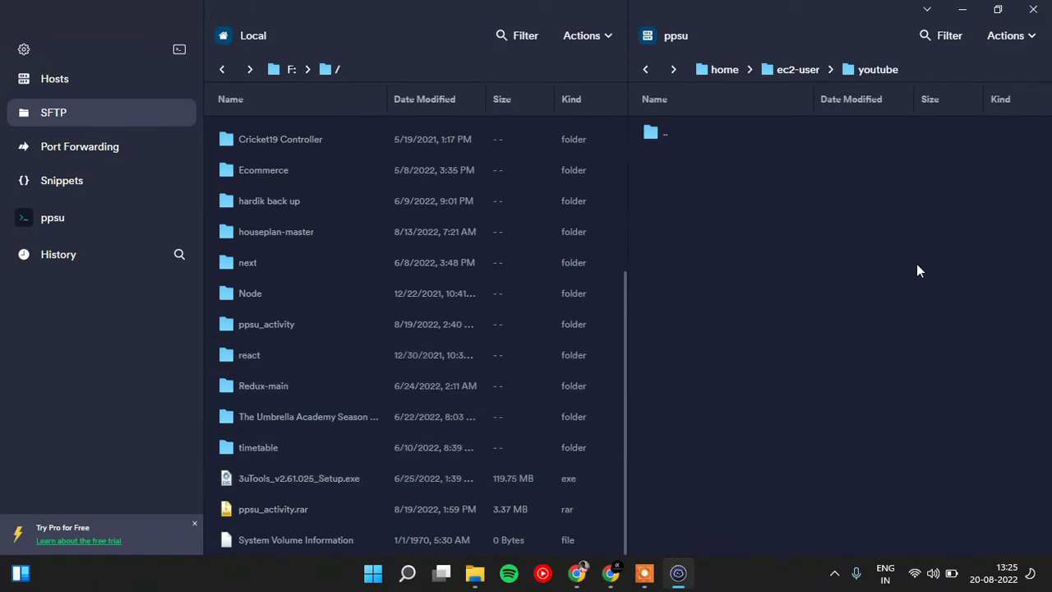
Copy ppsu_activity.rar from the local F: drive to the host's youtube folder
{"action": "left_click", "coordinate": [300, 510]}
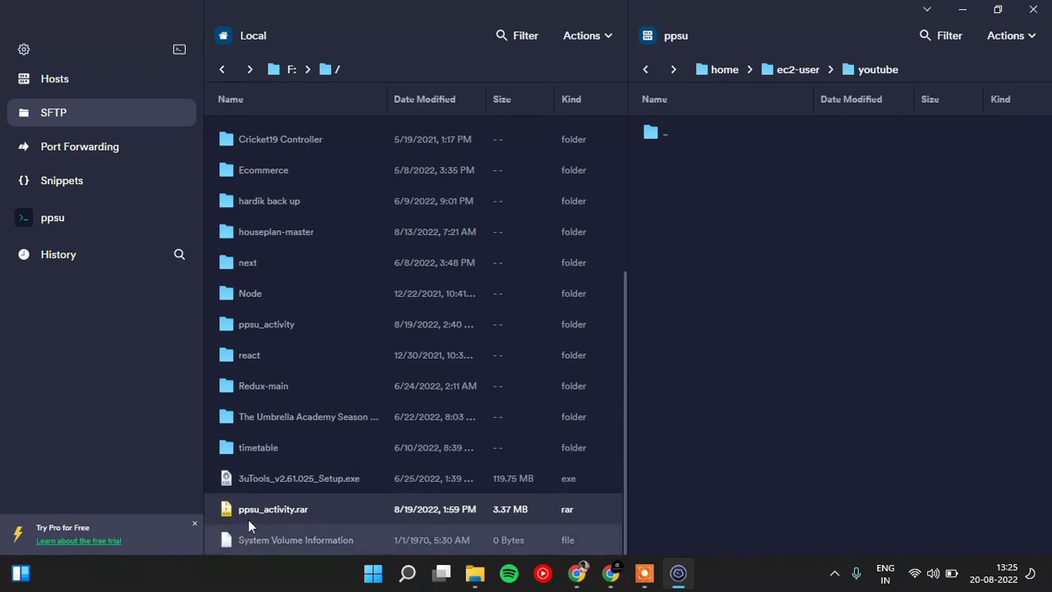
{"action": "right_click", "coordinate": [283, 507]}
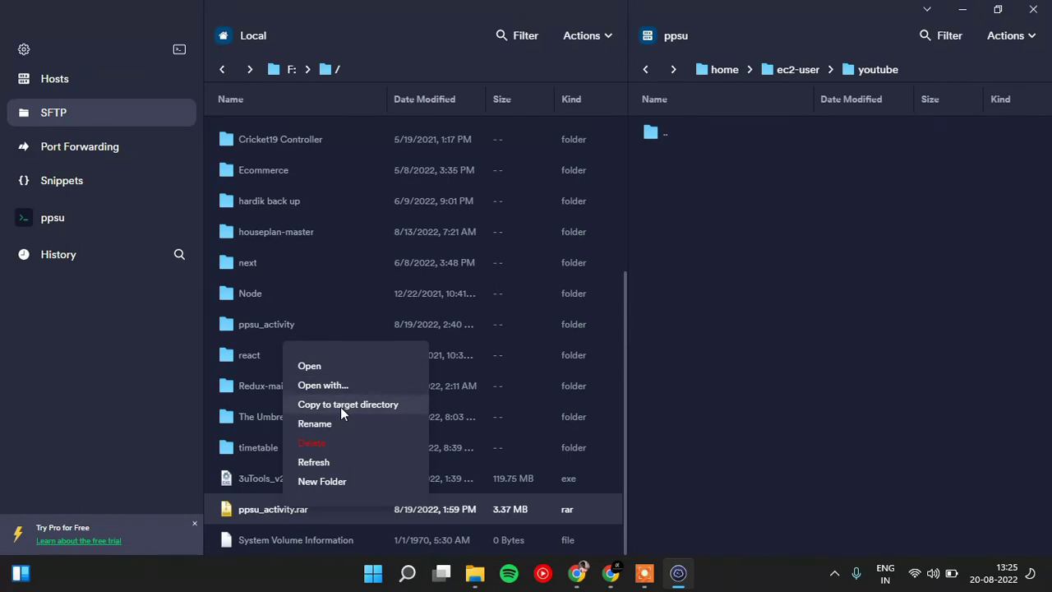
{"action": "left_click", "coordinate": [340, 407]}
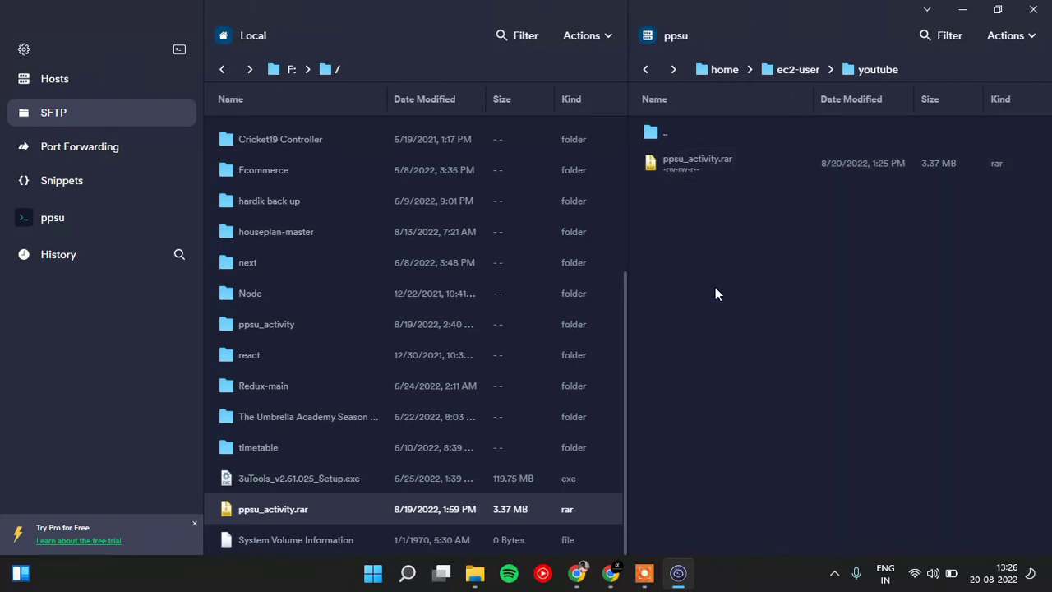
Return to the host's ec2-user folder in SFTP, and list the home directory with ls in the ppsu terminal
{"action": "left_click", "coordinate": [797, 71]}
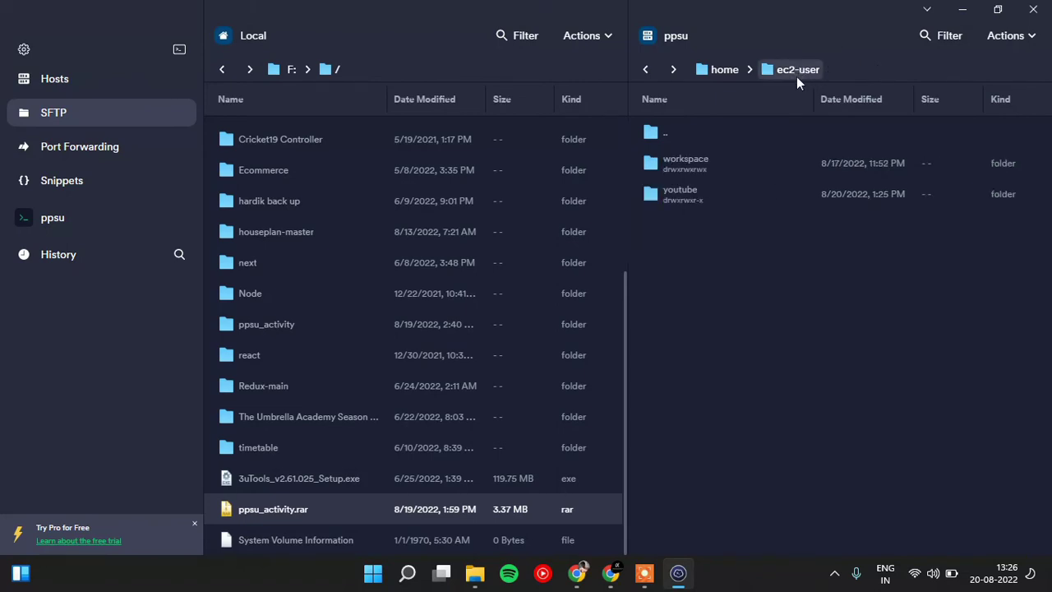
{"action": "left_click", "coordinate": [686, 201]}
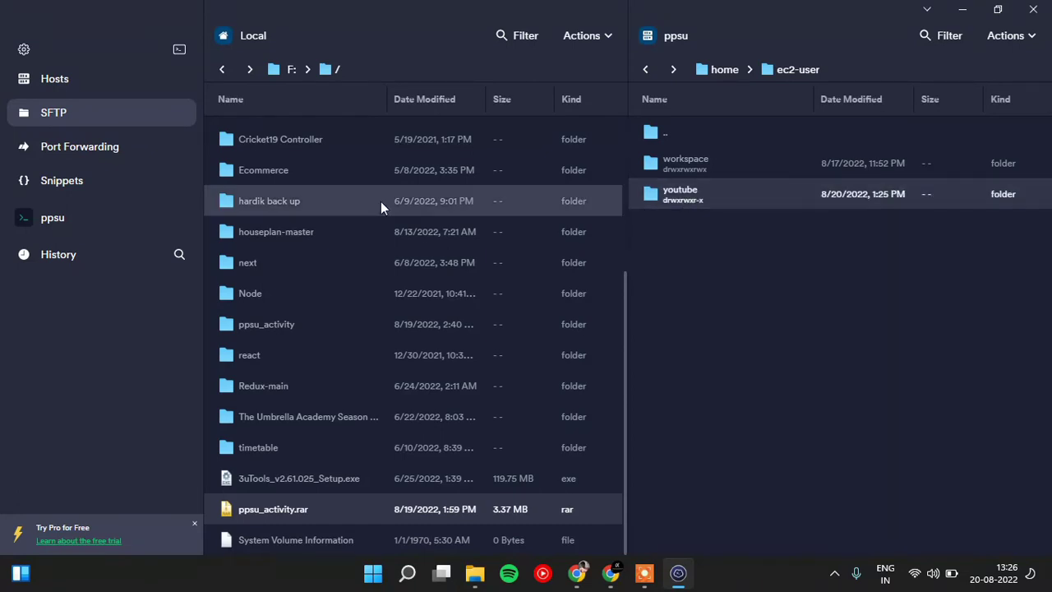
{"action": "left_click", "coordinate": [91, 213]}
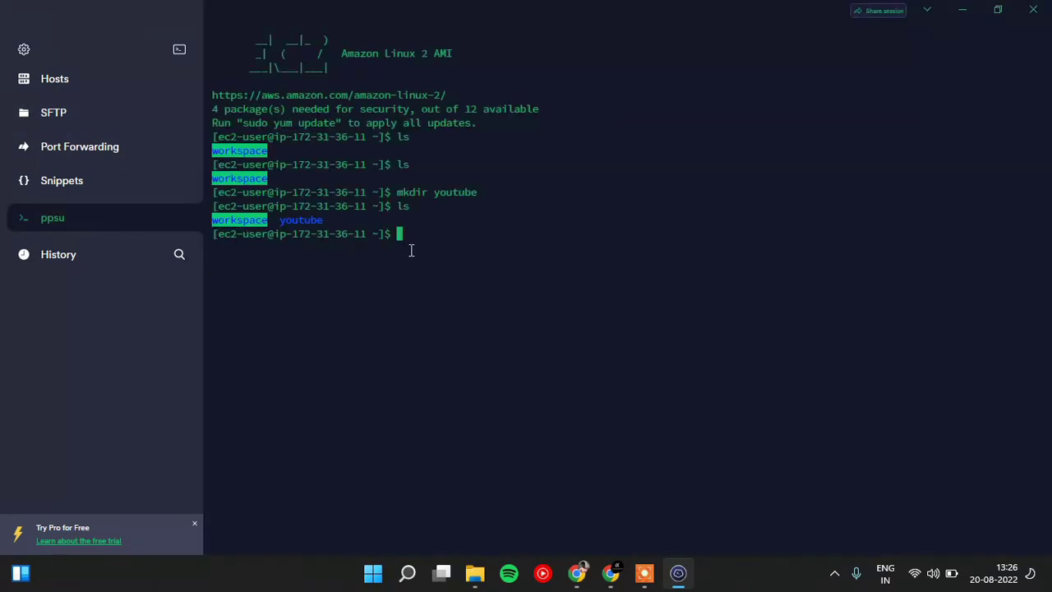
{"action": "type", "text": "ls"}
{"action": "key", "text": "Return"}
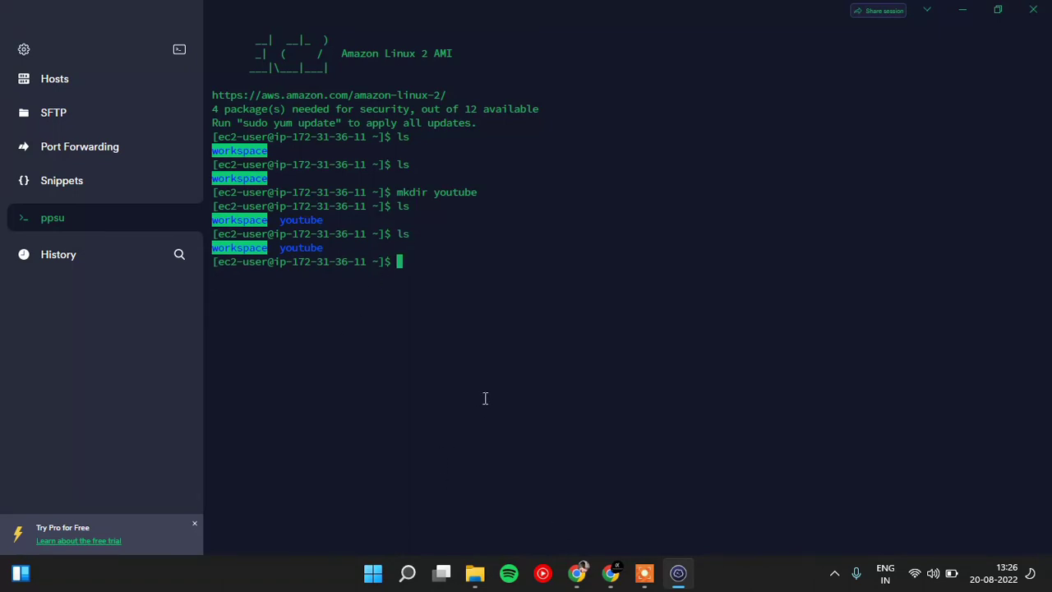
Change the permissions of the youtube directory with chmod +777 youtube/
{"action": "type", "text": "chmod +777 yo"}
{"action": "key", "text": "Tab"}
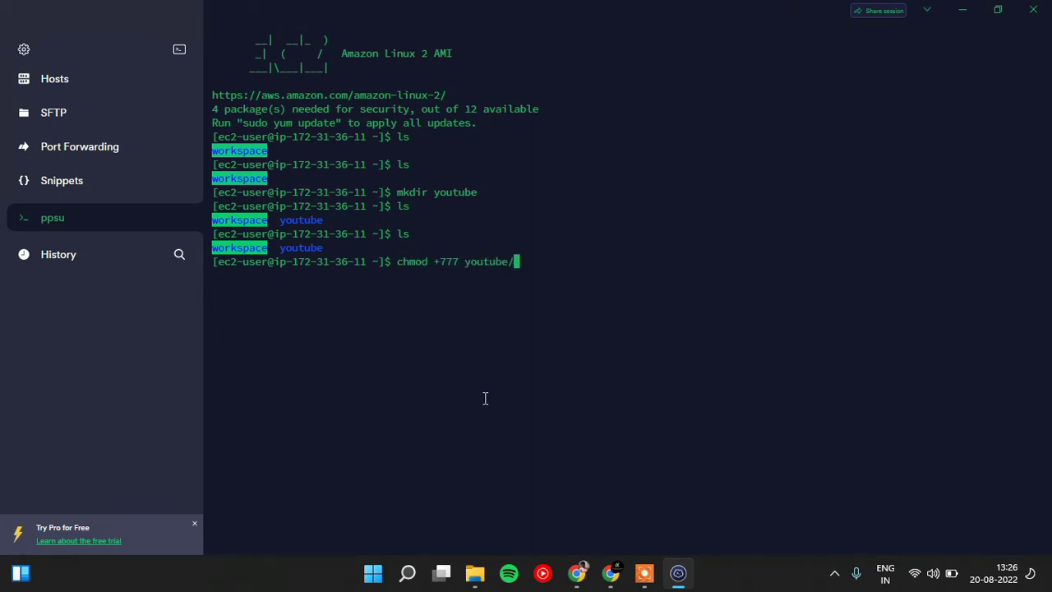
{"action": "key", "text": "Return"}
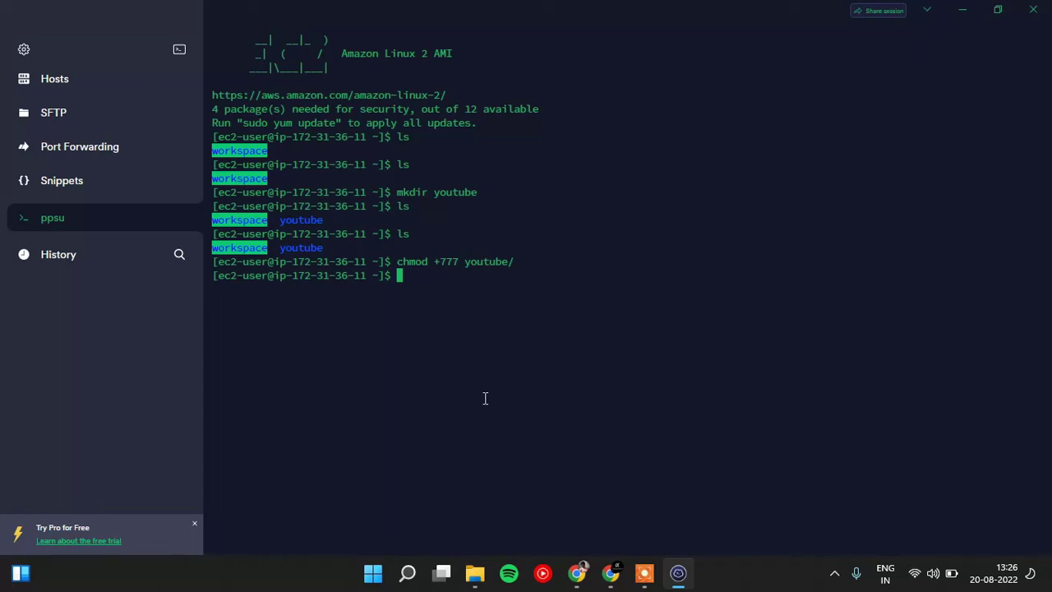
Try to change the ownership of the youtube directory with chown +77 youtube/
{"action": "type", "text": "chown +77 y"}
{"action": "key", "text": "Tab"}
{"action": "key", "text": "Return"}
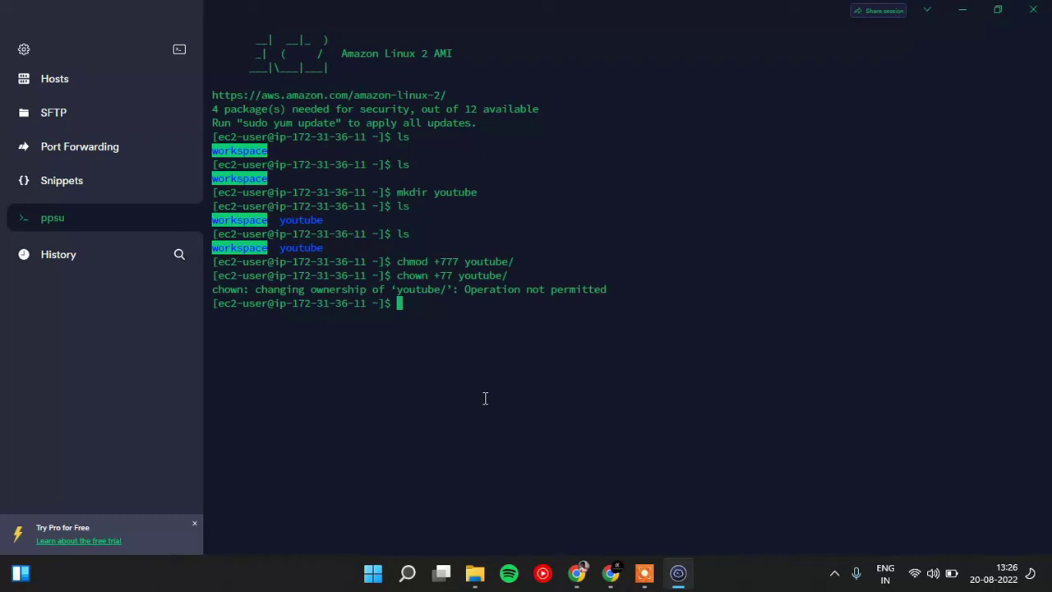
Switch to the root user with sudo su and run chown +777 youtube/ on the directory
{"action": "type", "text": "sudo su"}
{"action": "key", "text": "Return"}
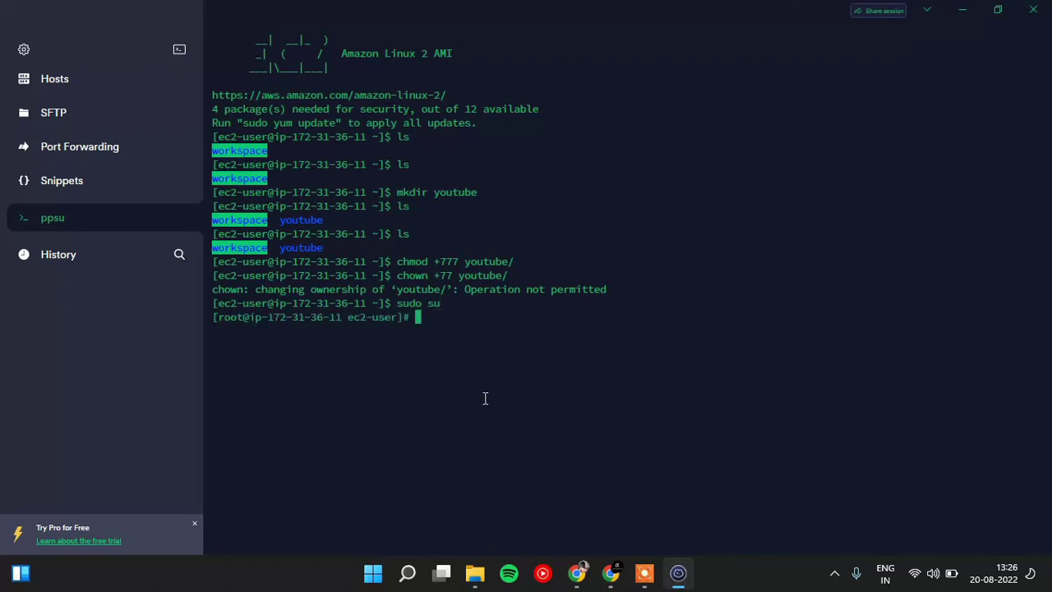
{"action": "type", "text": "chown +777 youtu"}
{"action": "key", "text": "Tab"}
{"action": "key", "text": "Return"}
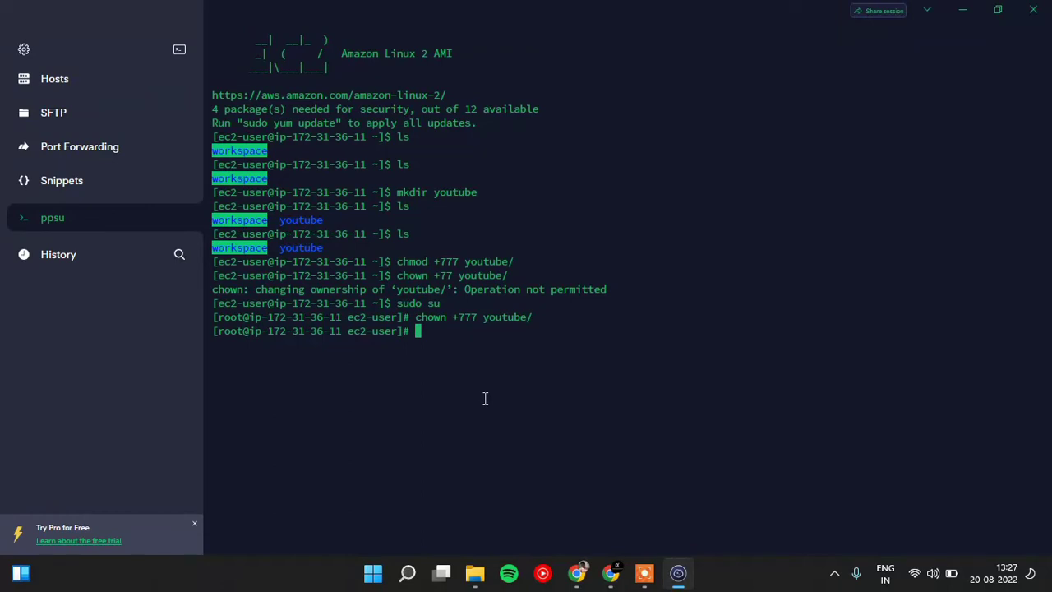
List the contents of the ec2-user directory with ls in the ppsu terminal to check the youtube directory
{"action": "type", "text": "ls"}
{"action": "key", "text": "Return"}
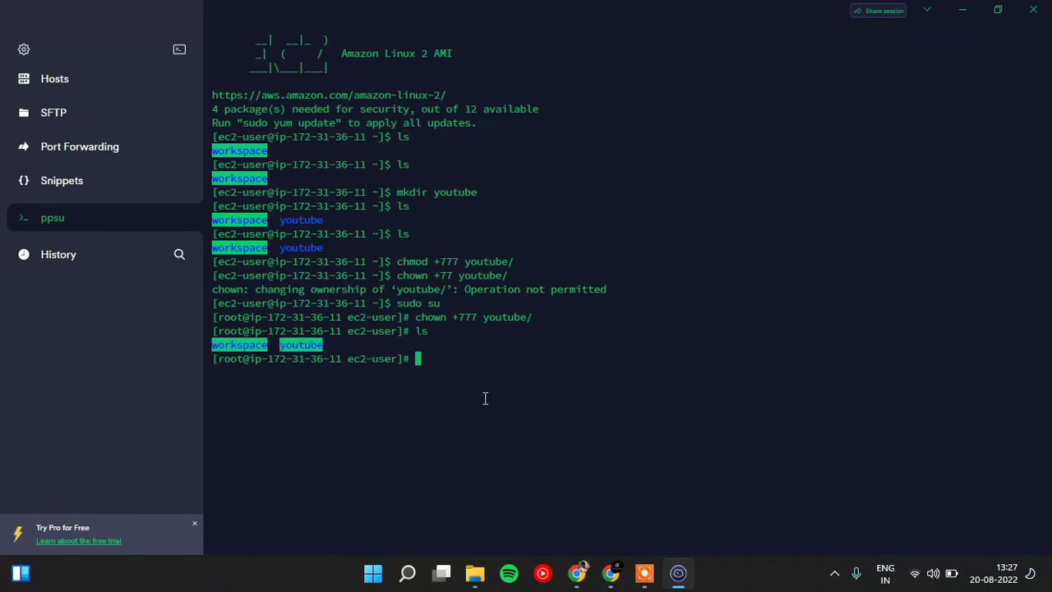
{"action": "left_click_drag", "start_coordinate": [275, 340], "coordinate": [333, 351]}
{"action": "key", "text": "alt+Tab"}
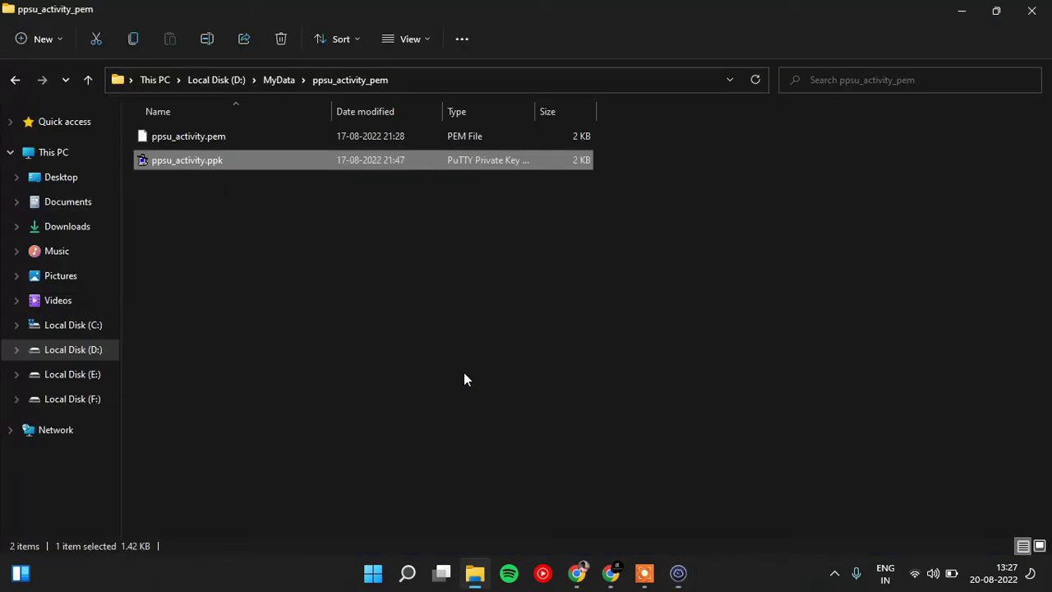
{"action": "left_click", "coordinate": [678, 572]}
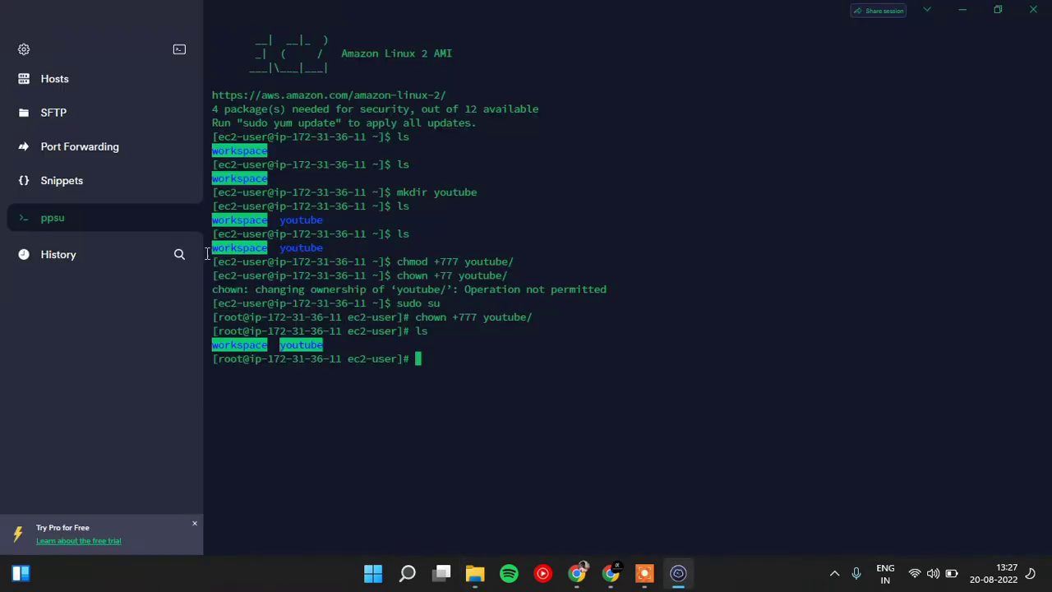
Refresh the host's ec2-user folder in SFTP to check the youtube directory's permissions, and open the youtube folder
{"action": "left_click", "coordinate": [46, 115]}
{"action": "right_click", "coordinate": [737, 259]}
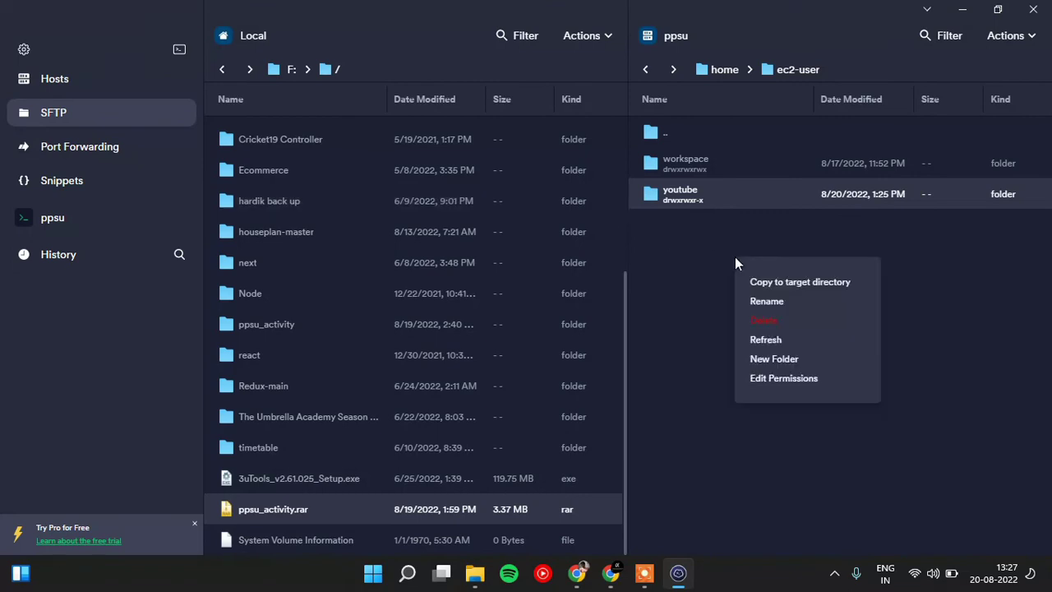
{"action": "left_click", "coordinate": [768, 339]}
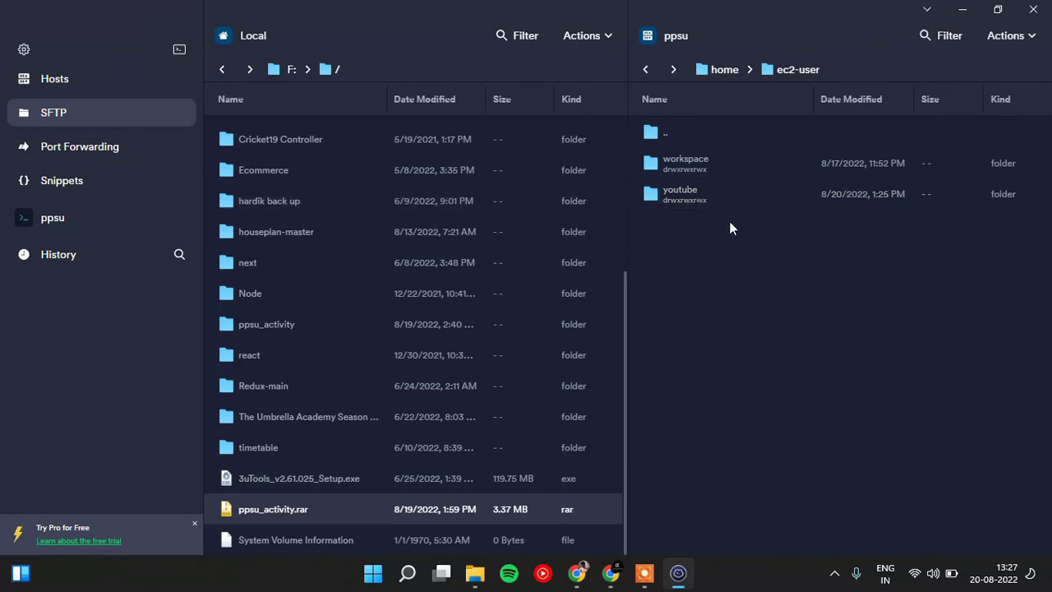
{"action": "double_click", "coordinate": [672, 198]}
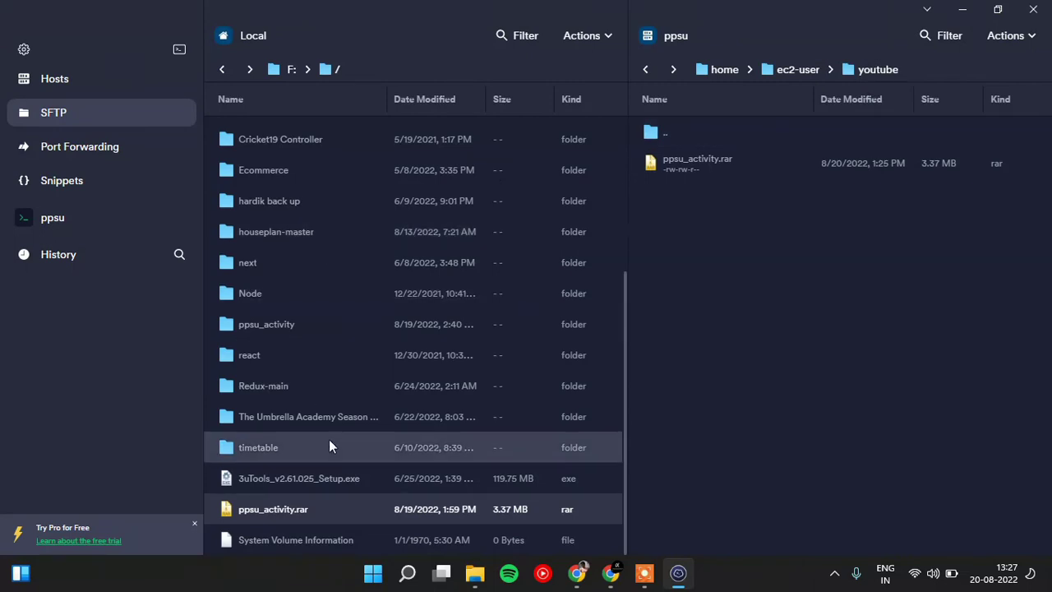
Look over the local F: drive files and show the available file actions for ppsu_activity.rar
{"action": "scroll", "coordinate": [328, 444], "scroll_direction": "up", "scroll_amount": 3}
{"action": "scroll", "coordinate": [329, 445], "scroll_direction": "down", "scroll_amount": 3}
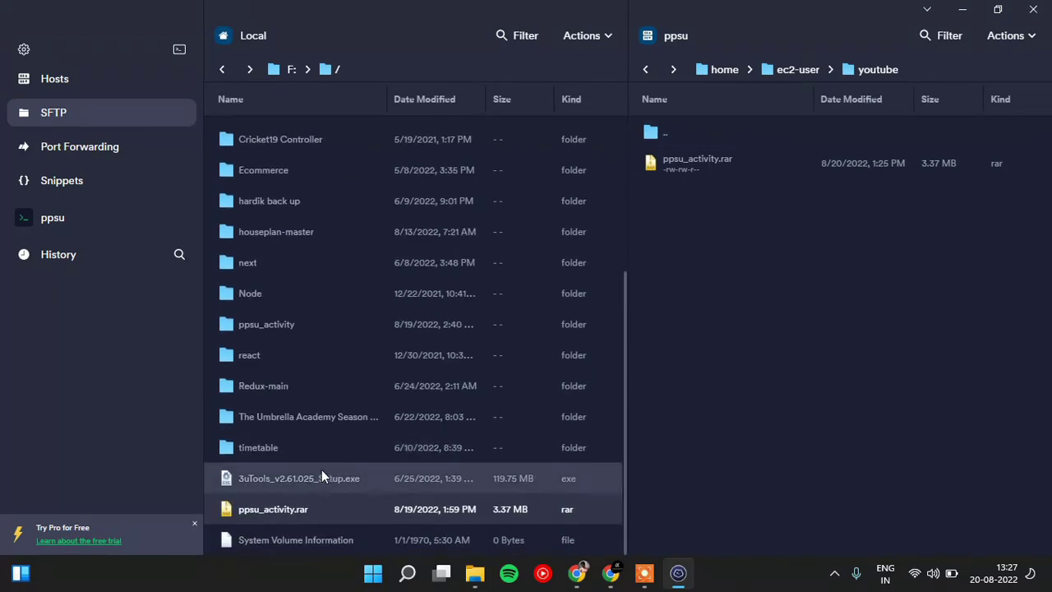
{"action": "right_click", "coordinate": [272, 509]}
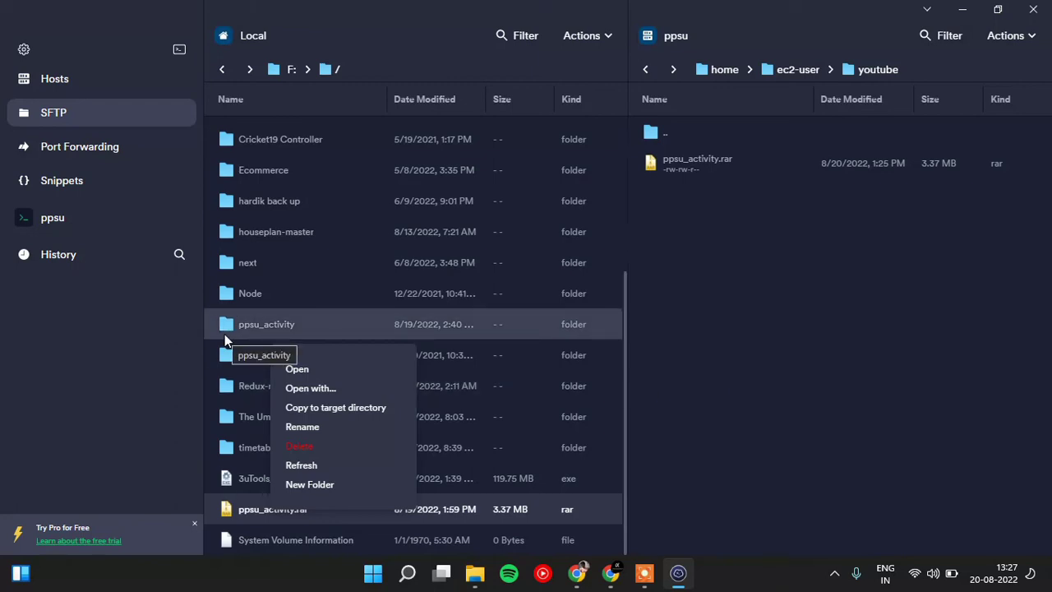
View the Port Forwarding and Snippets pages, and return to the ppsu terminal session
{"action": "left_click", "coordinate": [69, 156]}
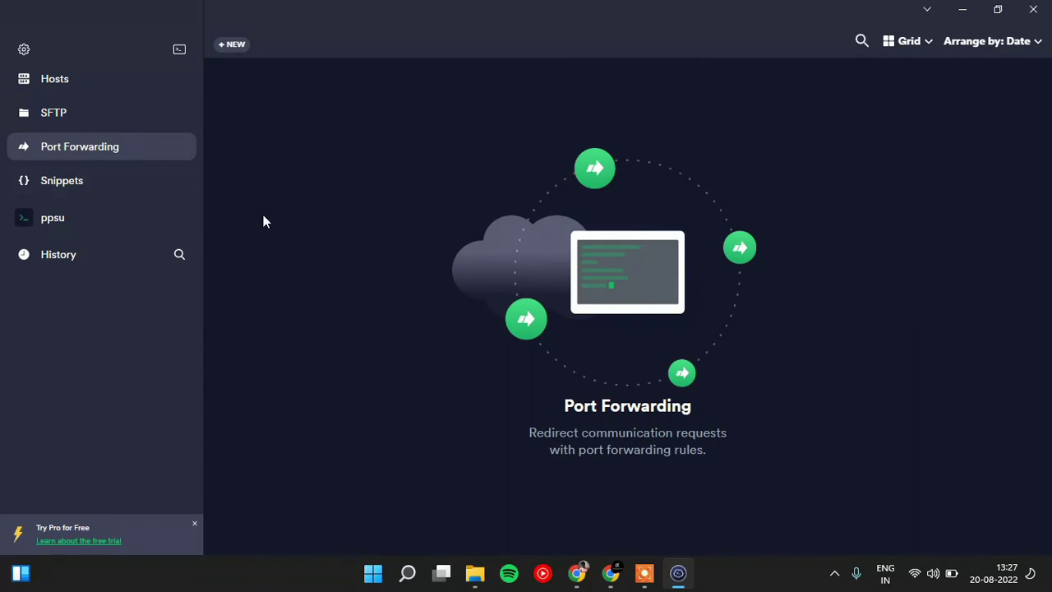
{"action": "left_click", "coordinate": [99, 180]}
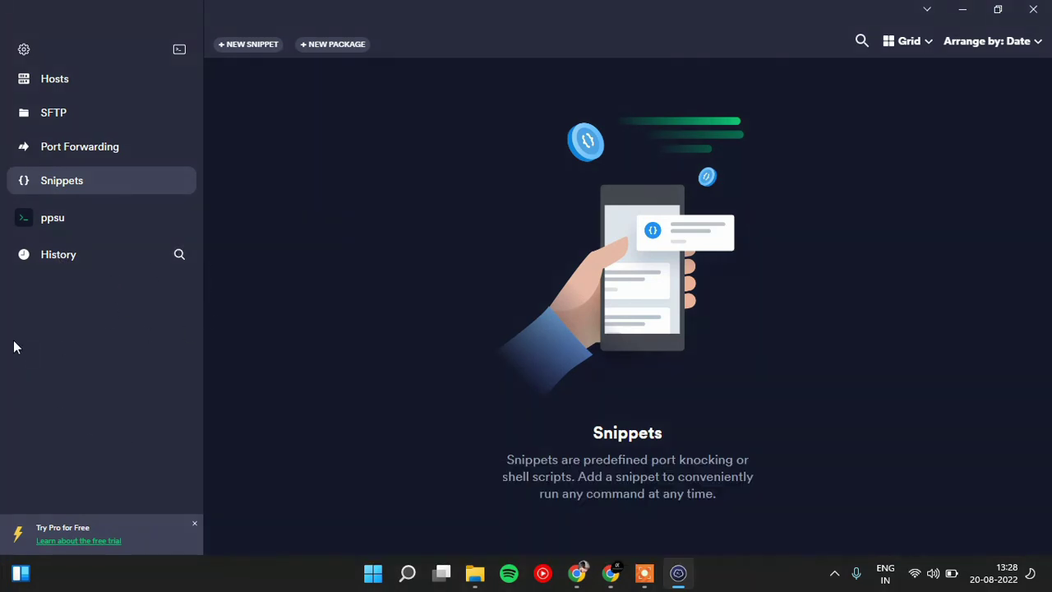
{"action": "left_click", "coordinate": [33, 220]}
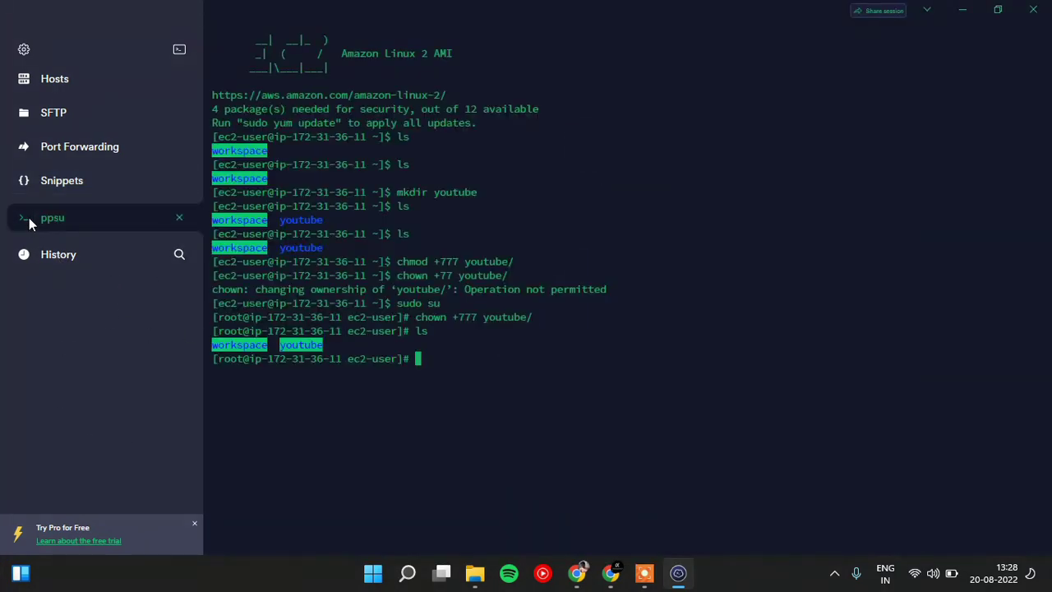